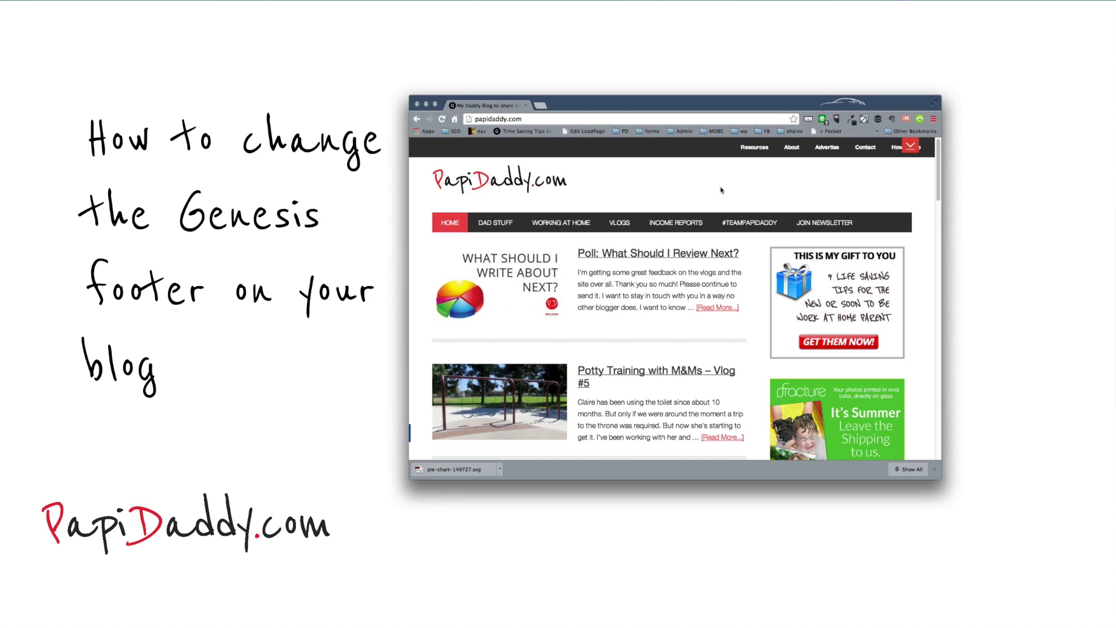
# Load papidaddy.com/wp-admin/ to reach the blog's WordPress admin dashboard
pyautogui.scroll(-1, 721, 190)
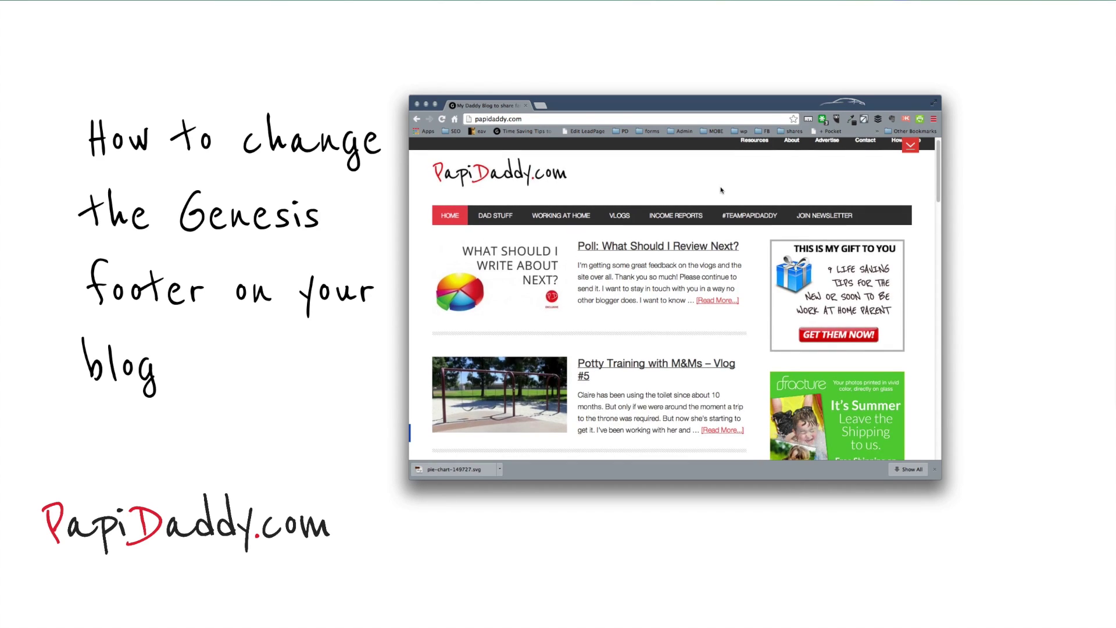
pyautogui.scroll(-10, 721, 191)
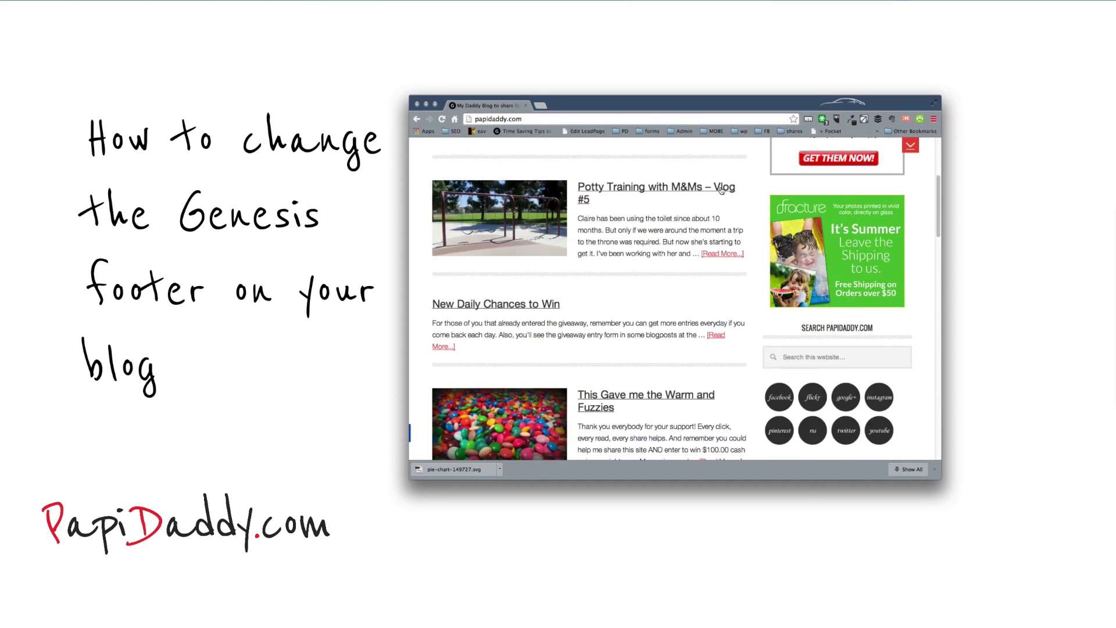
pyautogui.scroll(-10, 722, 191)
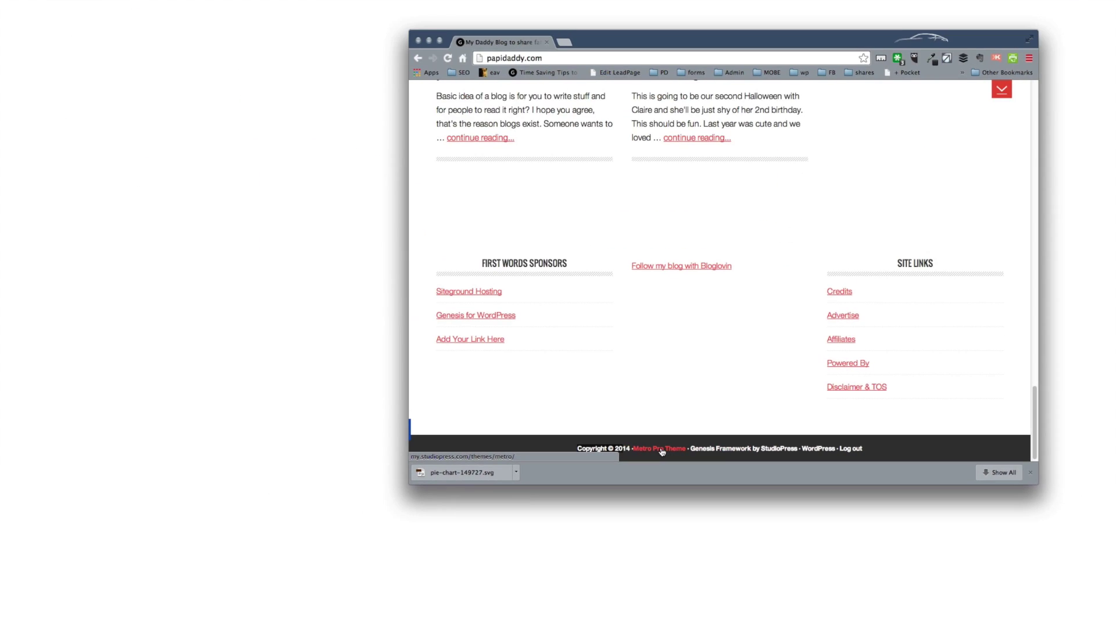
pyautogui.scroll(20, 648, 393)
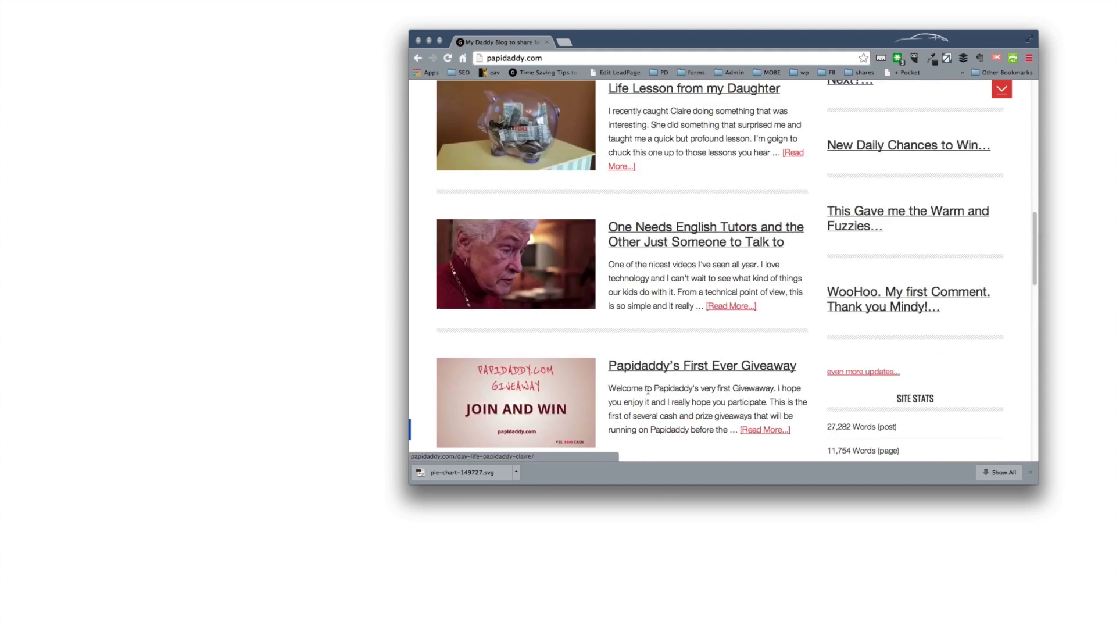
pyautogui.click(578, 58)
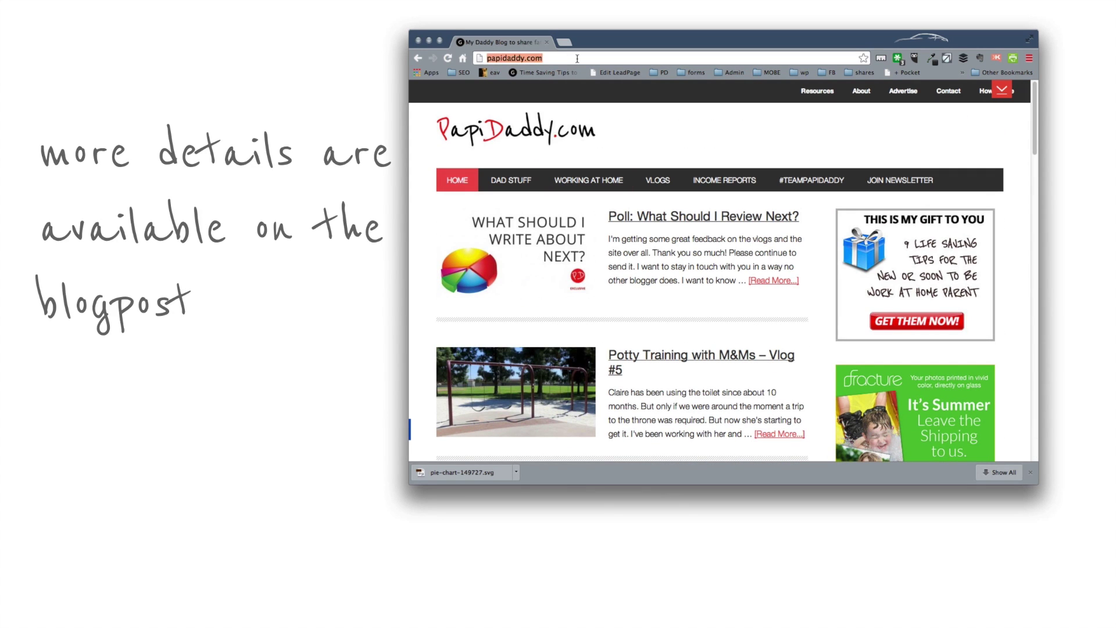
pyautogui.click(578, 58)
pyautogui.write('/wp-admin/')
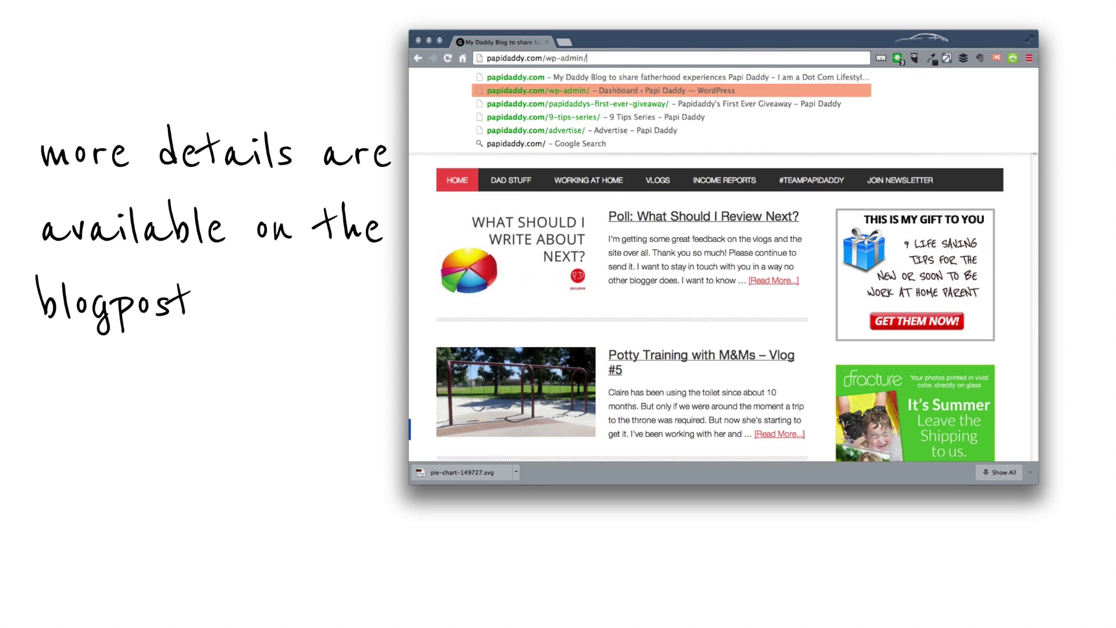
pyautogui.press('Return')
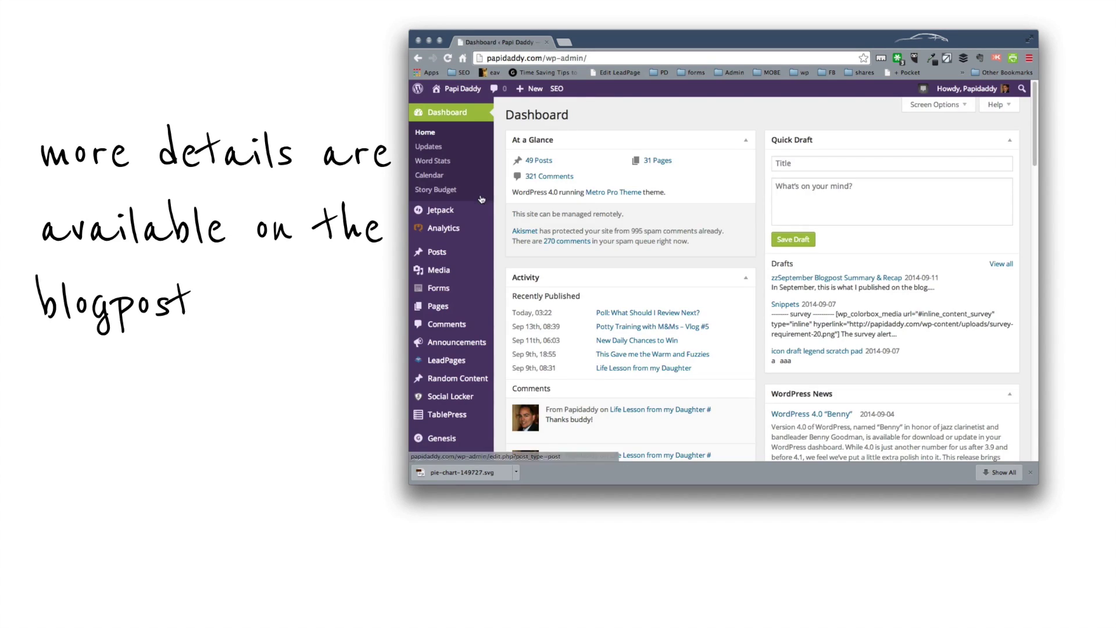
pyautogui.scroll(-5, 474, 256)
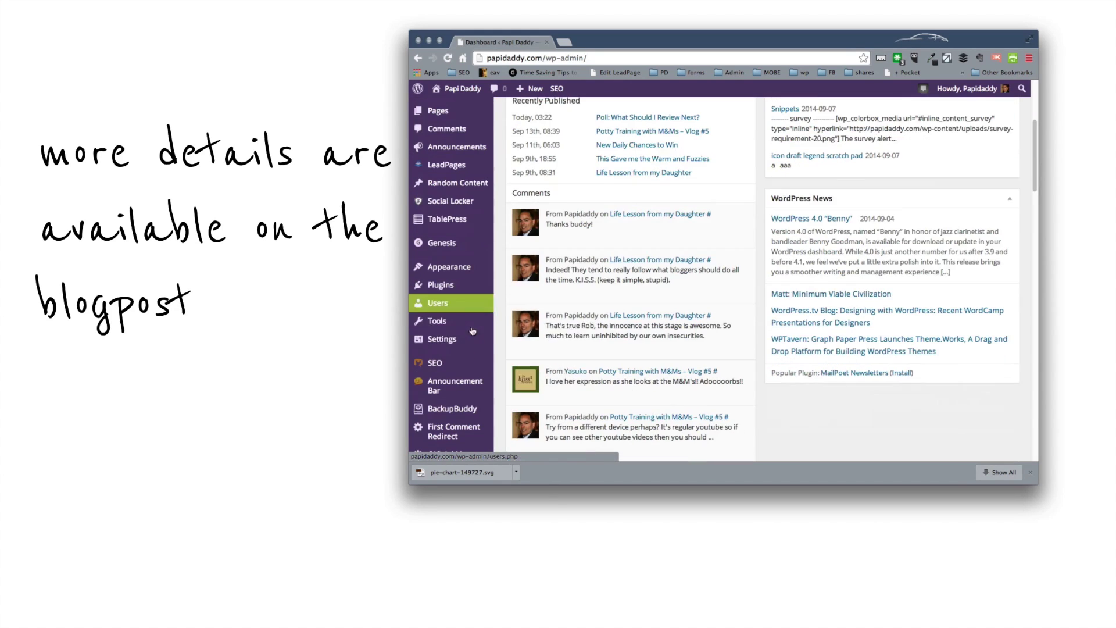
pyautogui.moveTo(462, 294)
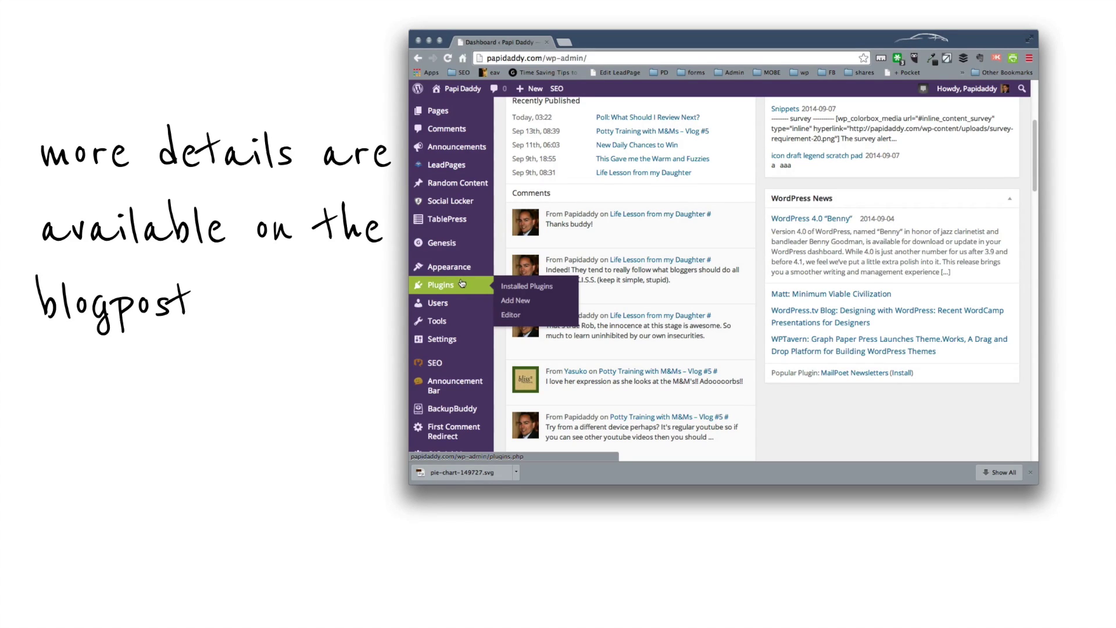
pyautogui.moveTo(454, 244)
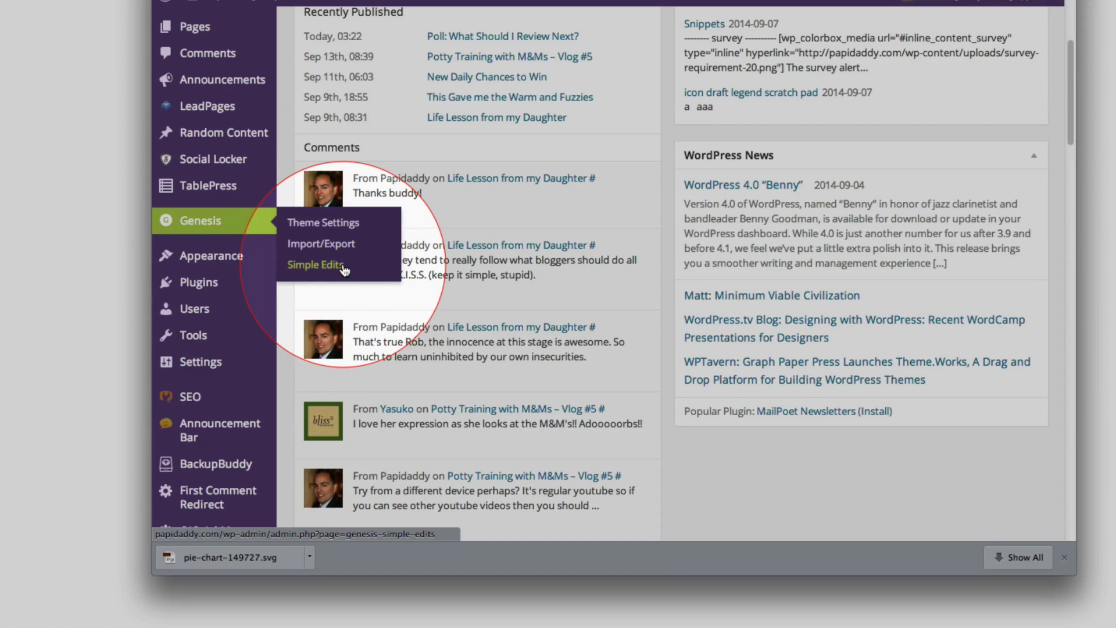
# Open Genesis Simple Edits, with the live blog in a separate window
pyautogui.click(315, 264)
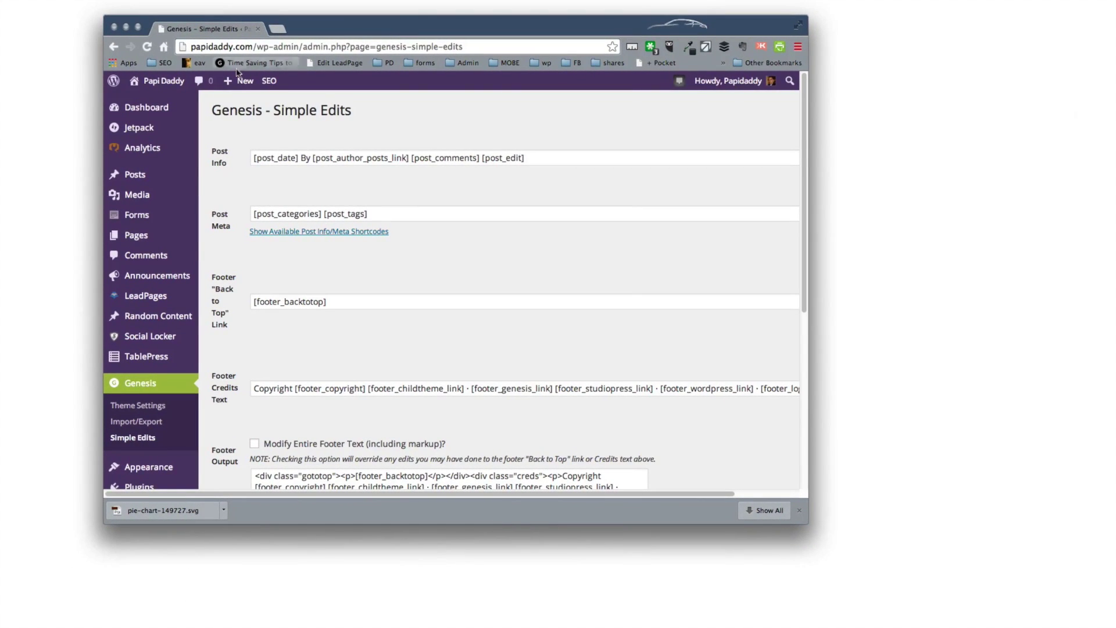
pyautogui.moveTo(154, 81)
pyautogui.keyDown('super'); pyautogui.click(162, 104); pyautogui.keyUp('super')
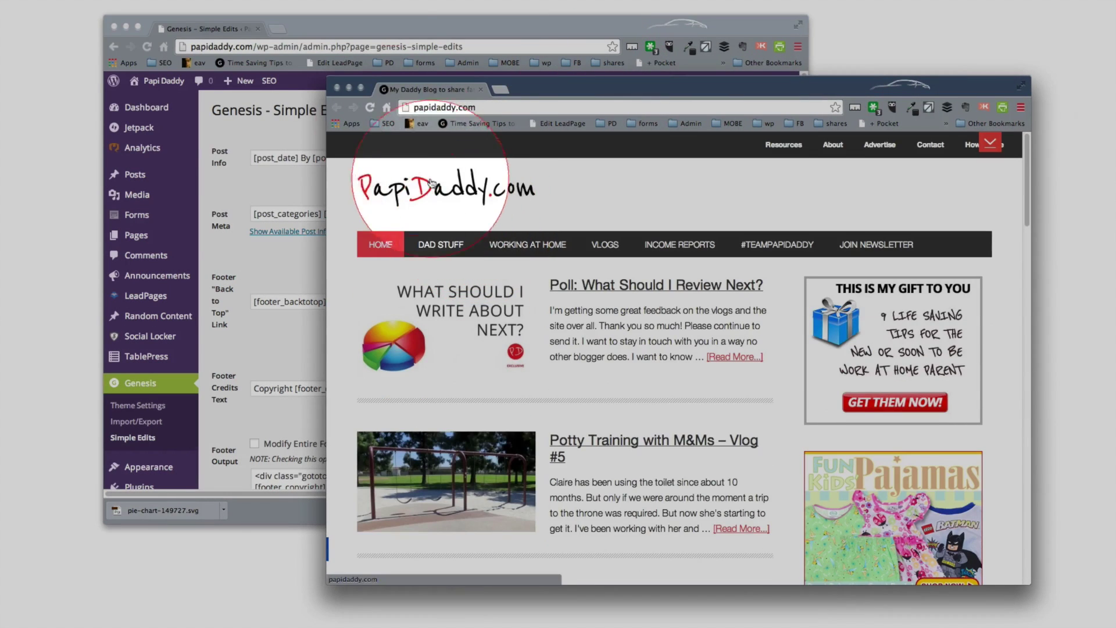
pyautogui.click(401, 72)
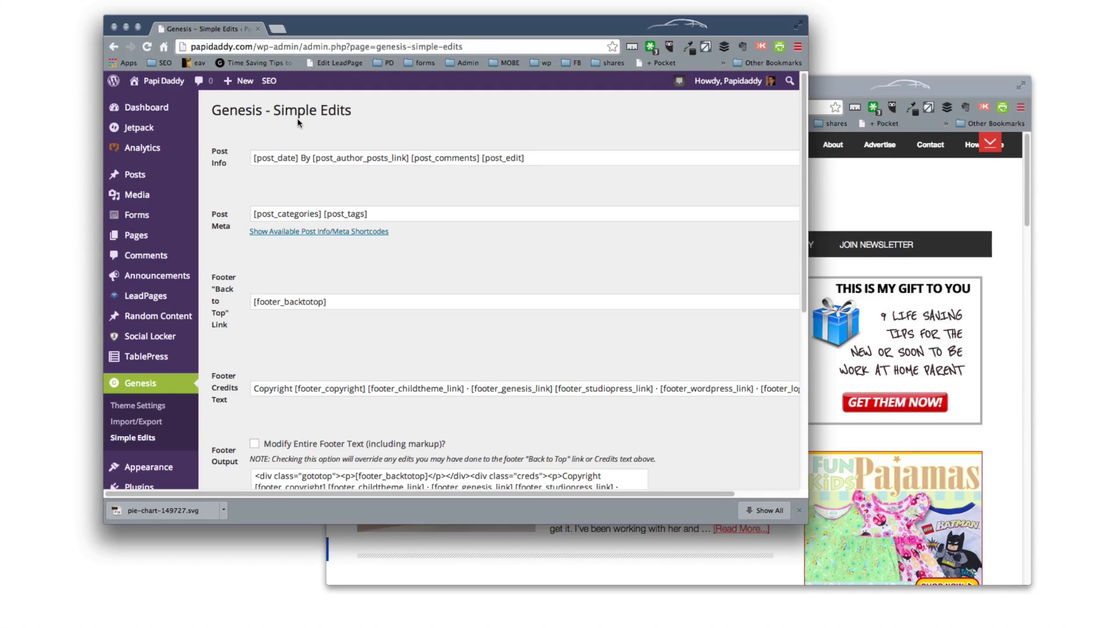
# Select the Footer Output markup and compare it with the live blog's footer
pyautogui.scroll(-5, 299, 122)
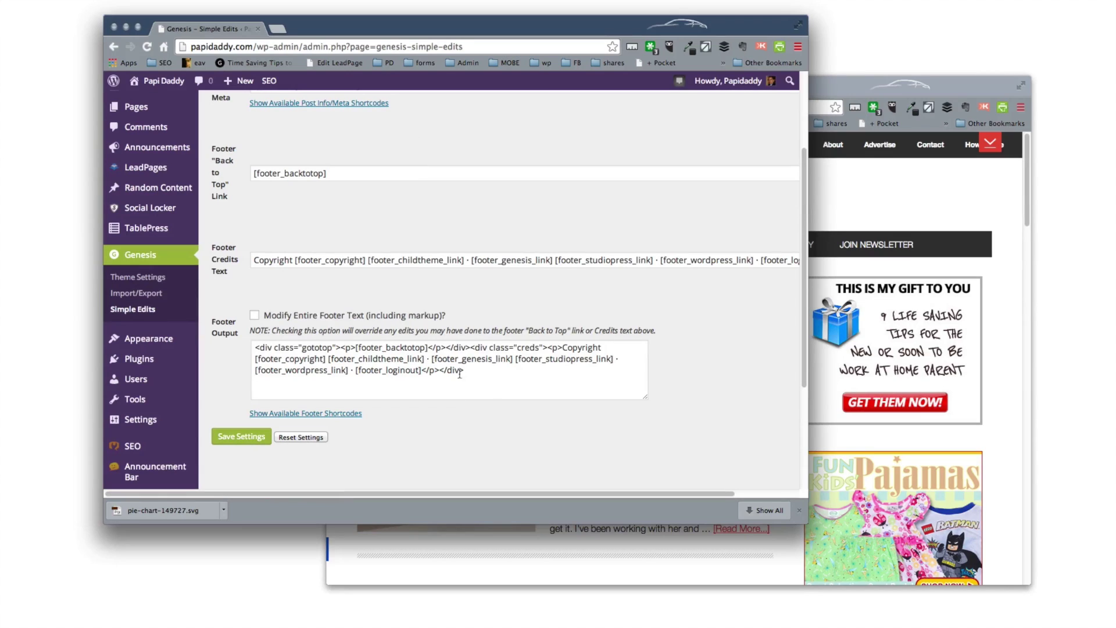
pyautogui.moveTo(484, 383); pyautogui.dragTo(252, 343)
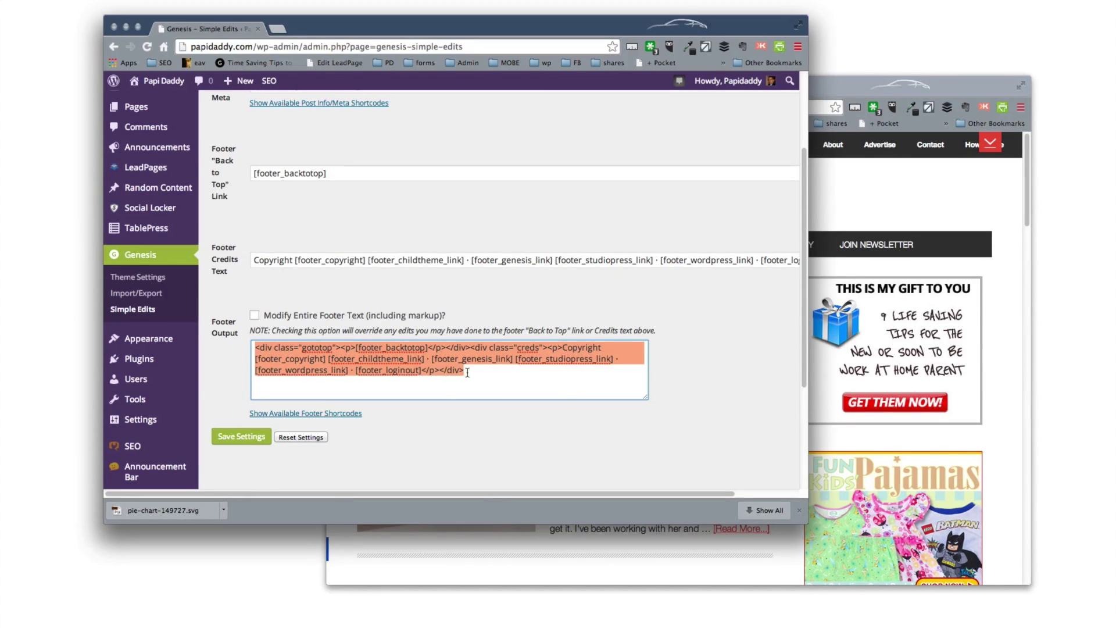
pyautogui.click(668, 350)
pyautogui.click(910, 211)
pyautogui.scroll(-10, 750, 279)
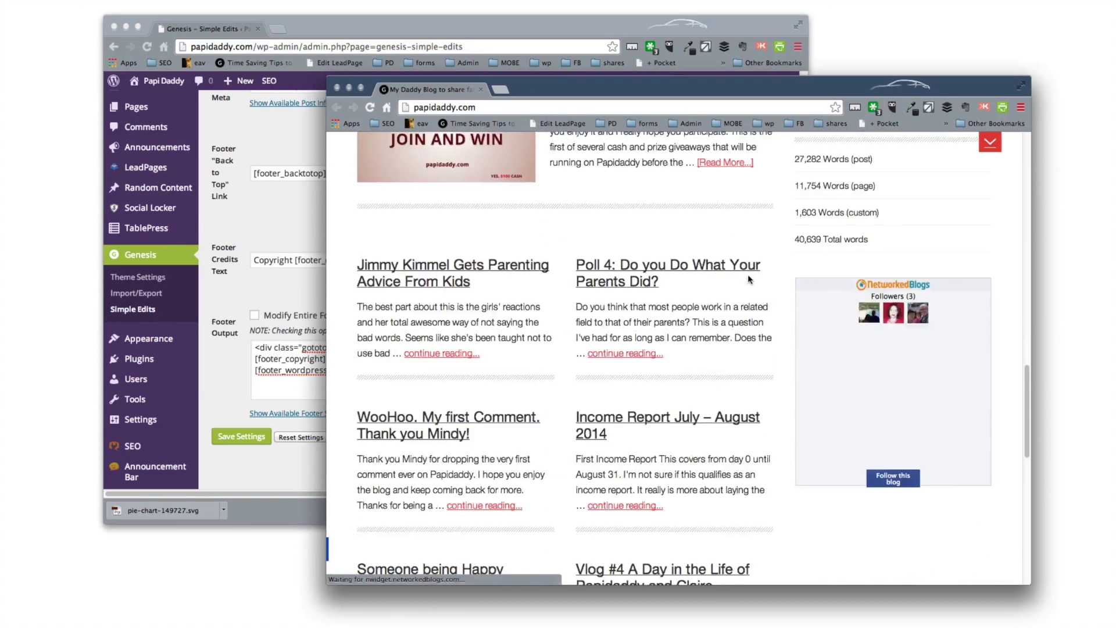
pyautogui.scroll(-10, 749, 284)
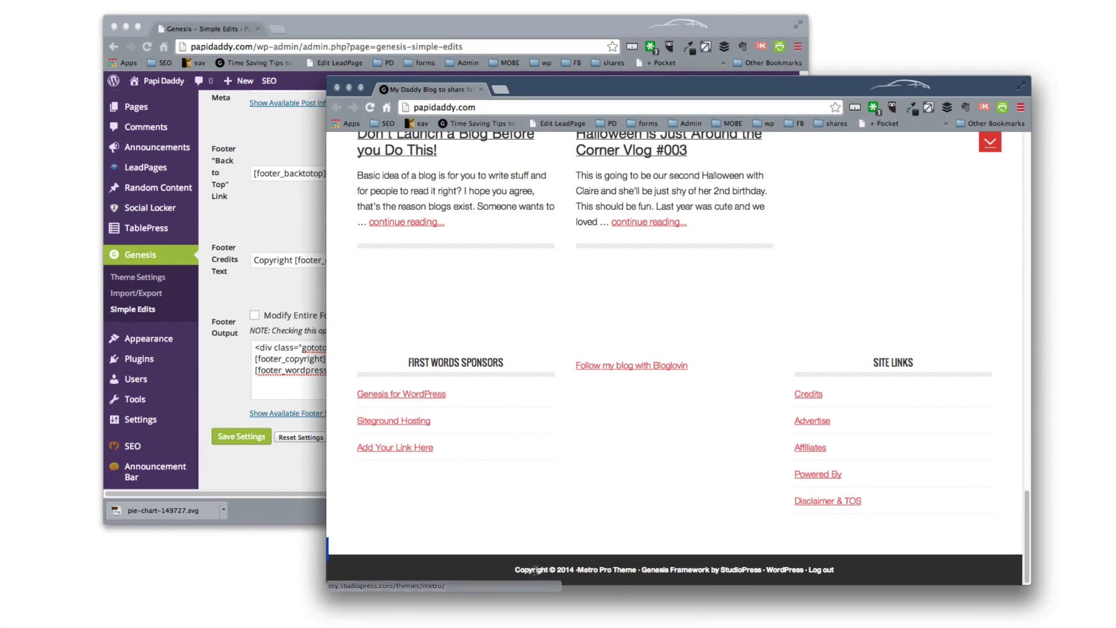
pyautogui.click(292, 357)
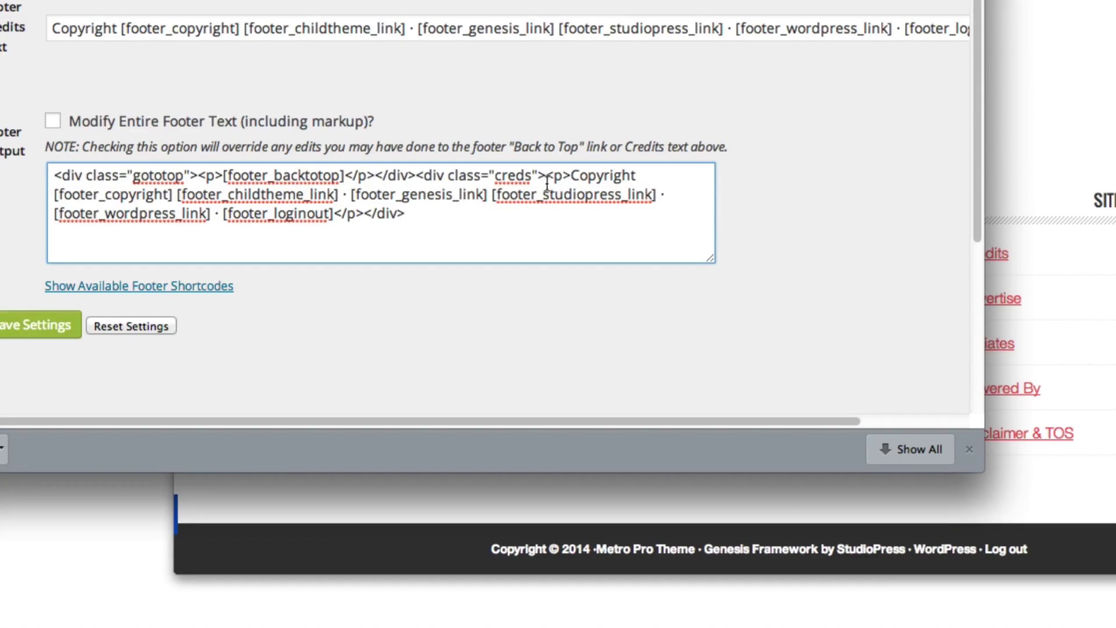
# Insert 'Hello' before Copyright in Footer Output, save, and reload the live blog
pyautogui.moveTo(570, 175)
pyautogui.mouseDown()
pyautogui.moveTo(608, 175)
pyautogui.moveTo(572, 174)
pyautogui.mouseUp()
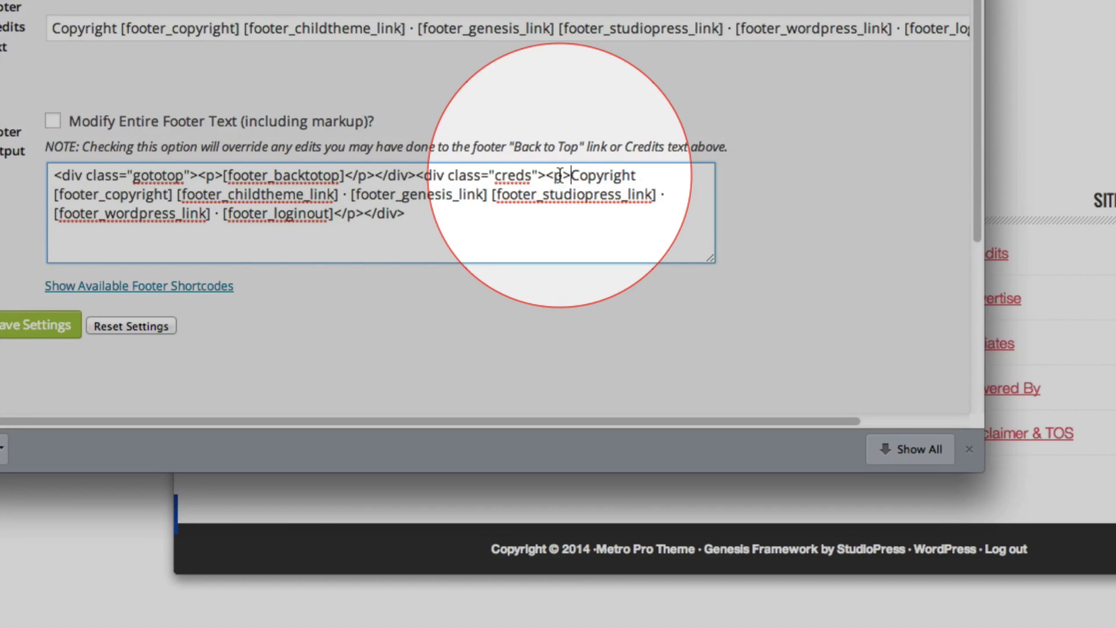
pyautogui.write('Hello')
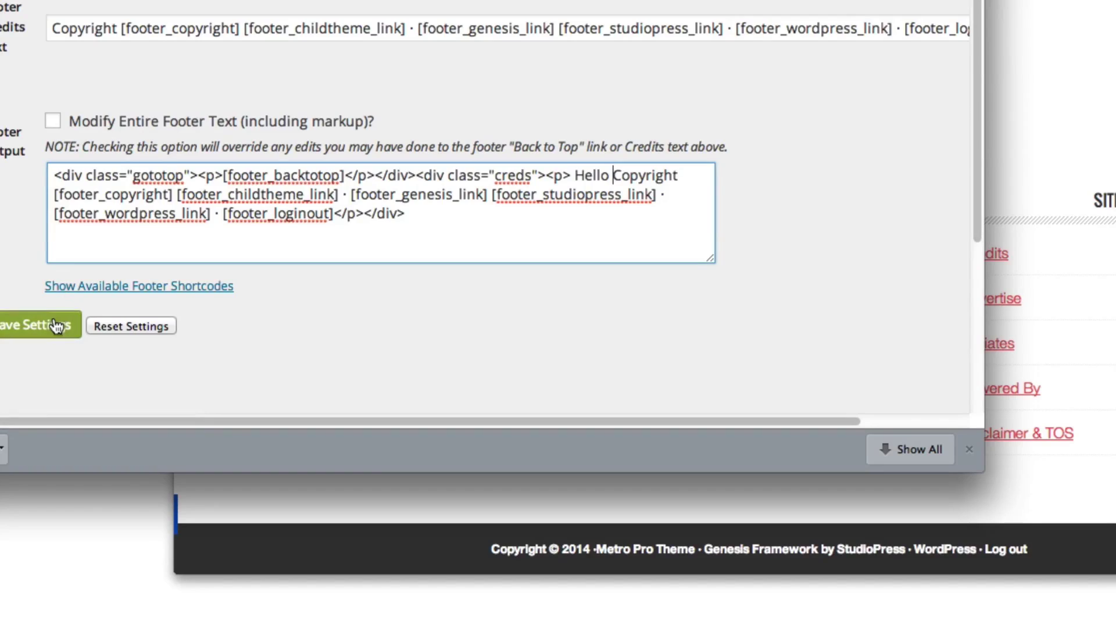
pyautogui.click(56, 326)
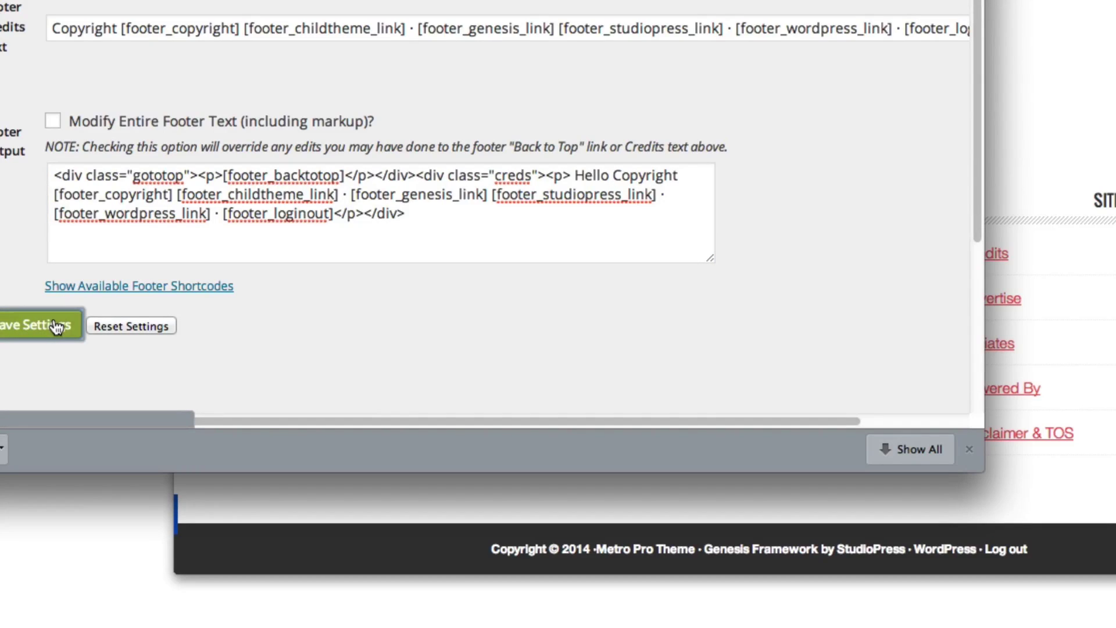
pyautogui.click(1061, 242)
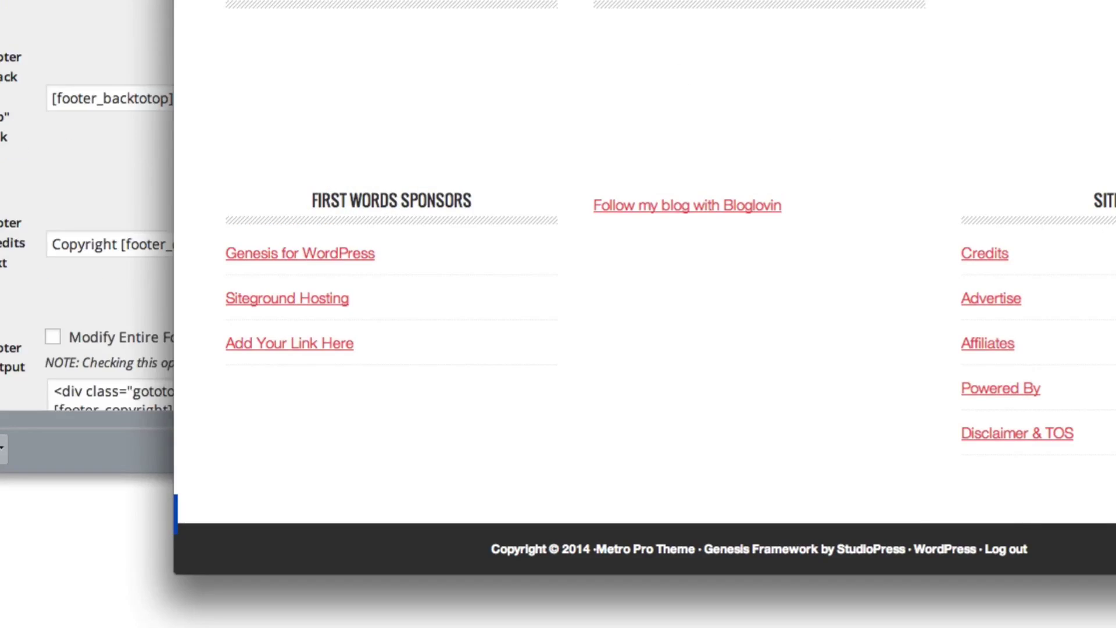
pyautogui.press('super+r')
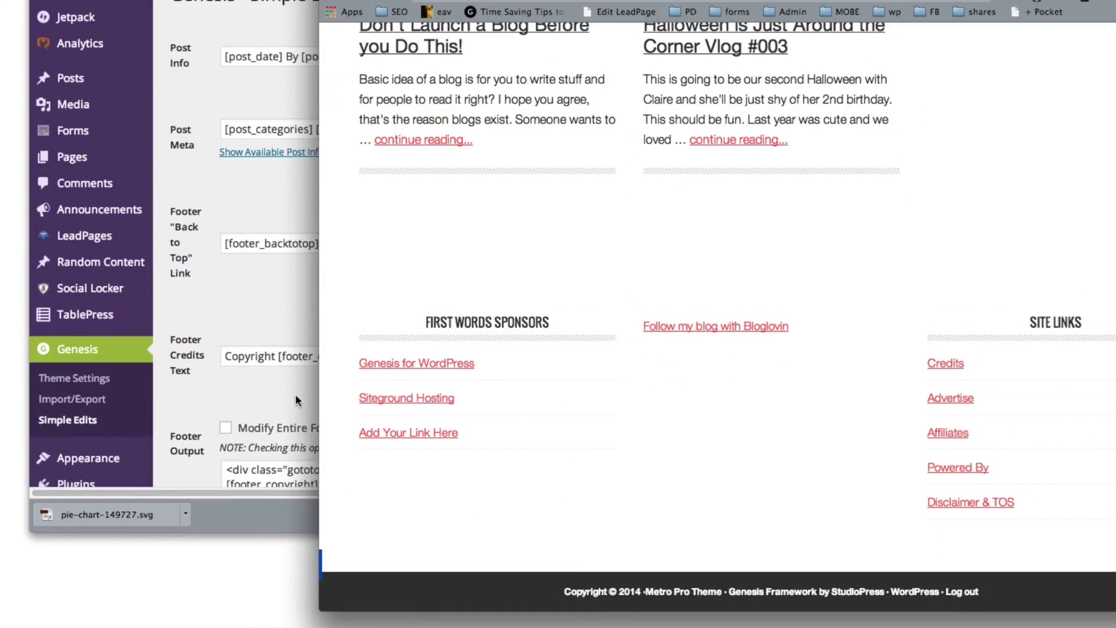
# Enable 'Modify Entire Footer Text (including markup)?', save, and reload the live blog
pyautogui.click(142, 300)
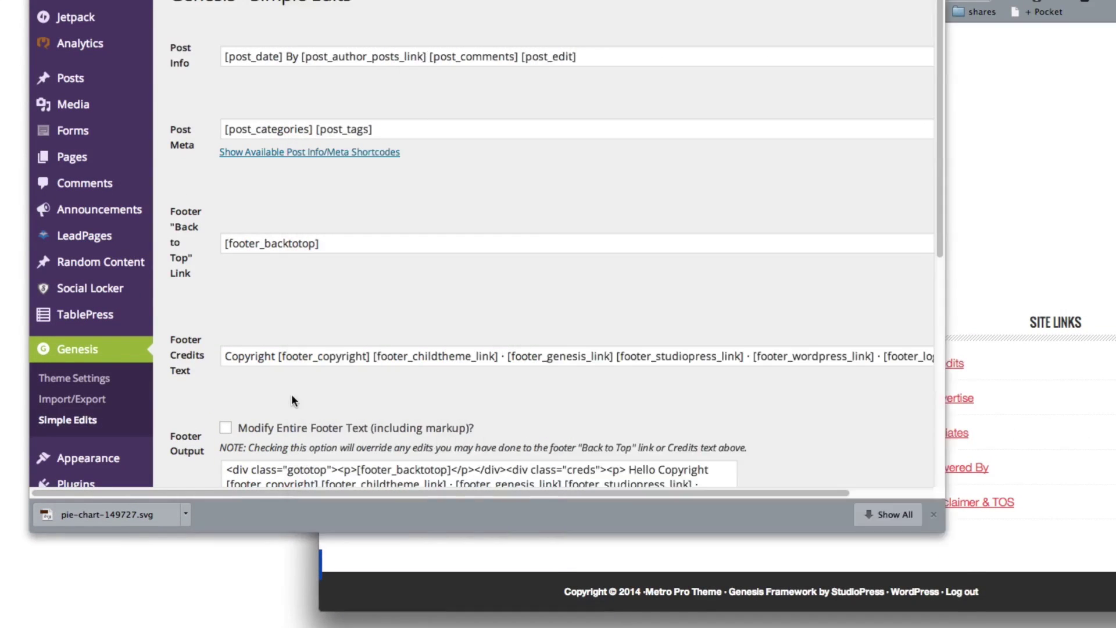
pyautogui.scroll(-7, 379, 277)
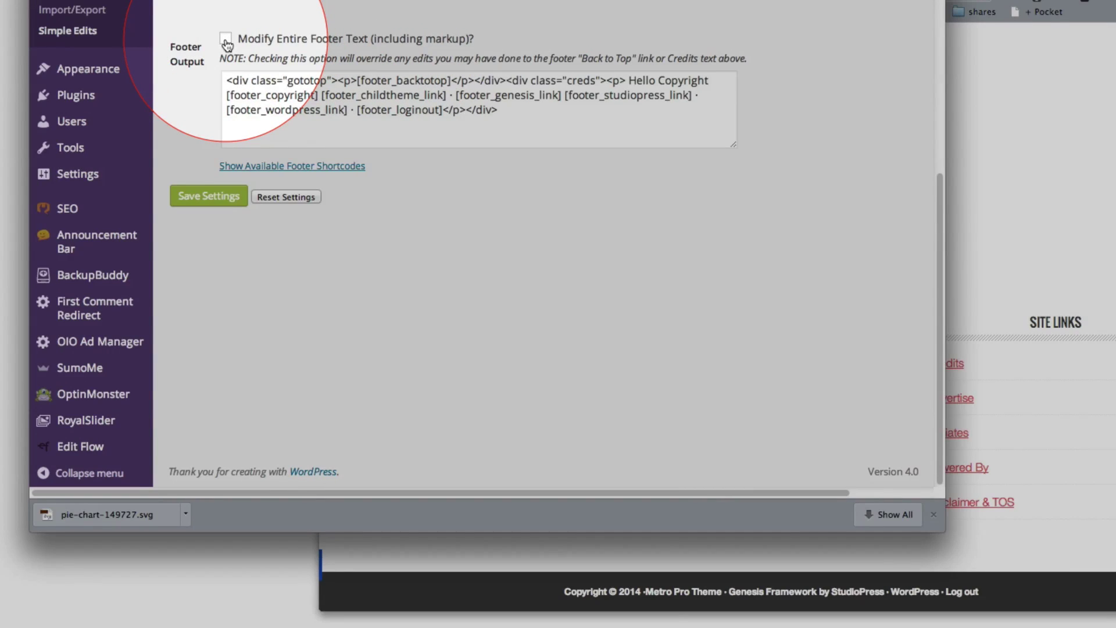
pyautogui.click(228, 41)
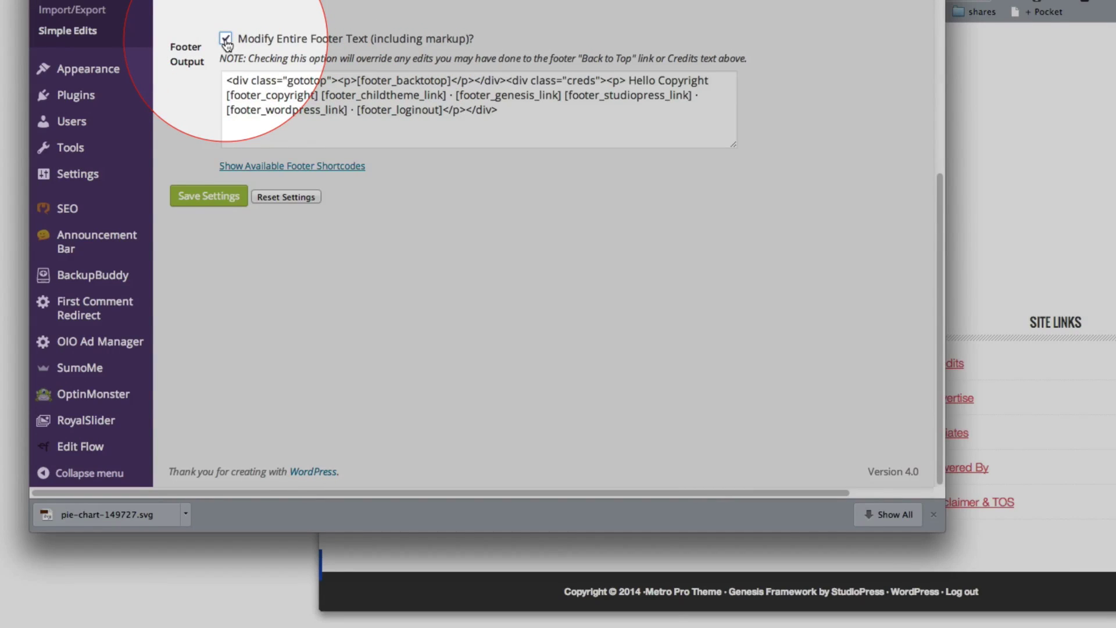
pyautogui.click(223, 203)
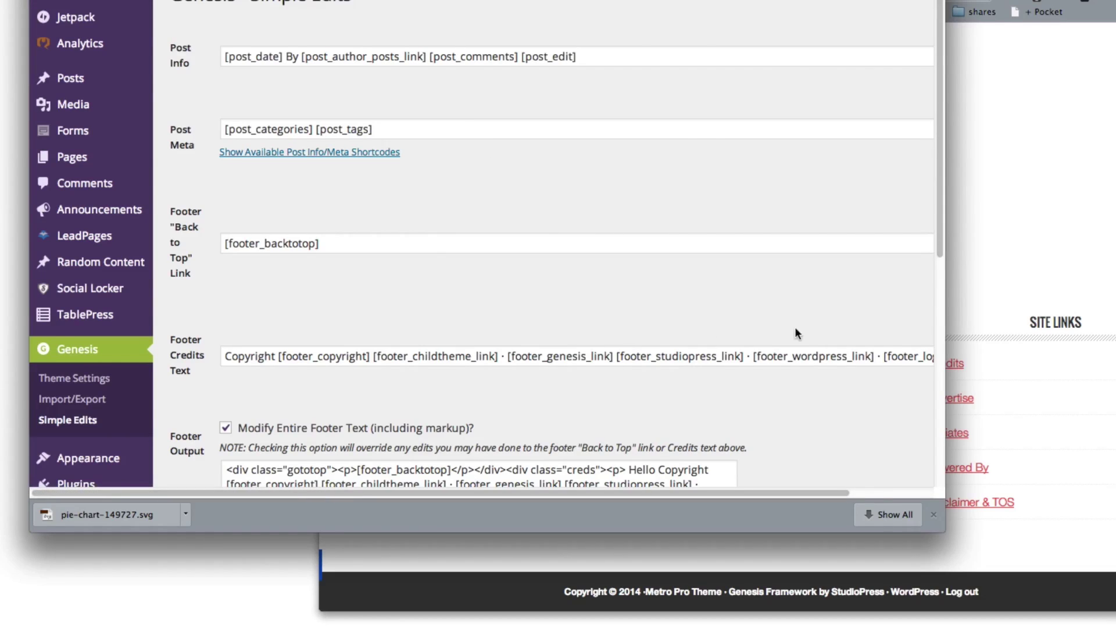
pyautogui.press('super+grave')
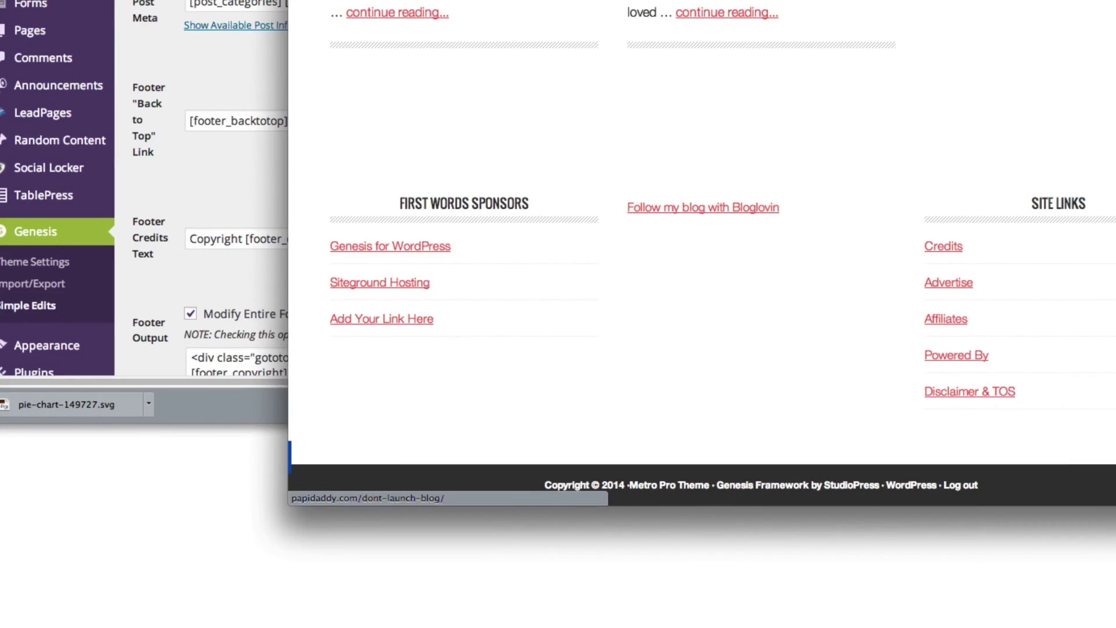
pyautogui.press('super+r')
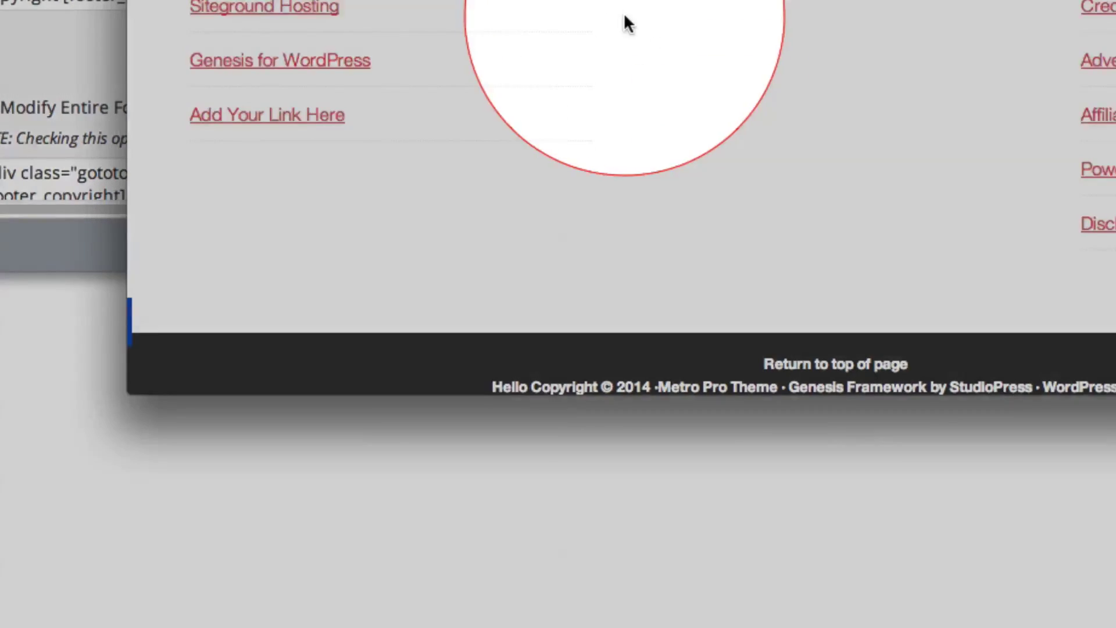
# Compare the live footer with the saved Footer Output markup, then click into the markup
pyautogui.scroll(-1, 616, 47)
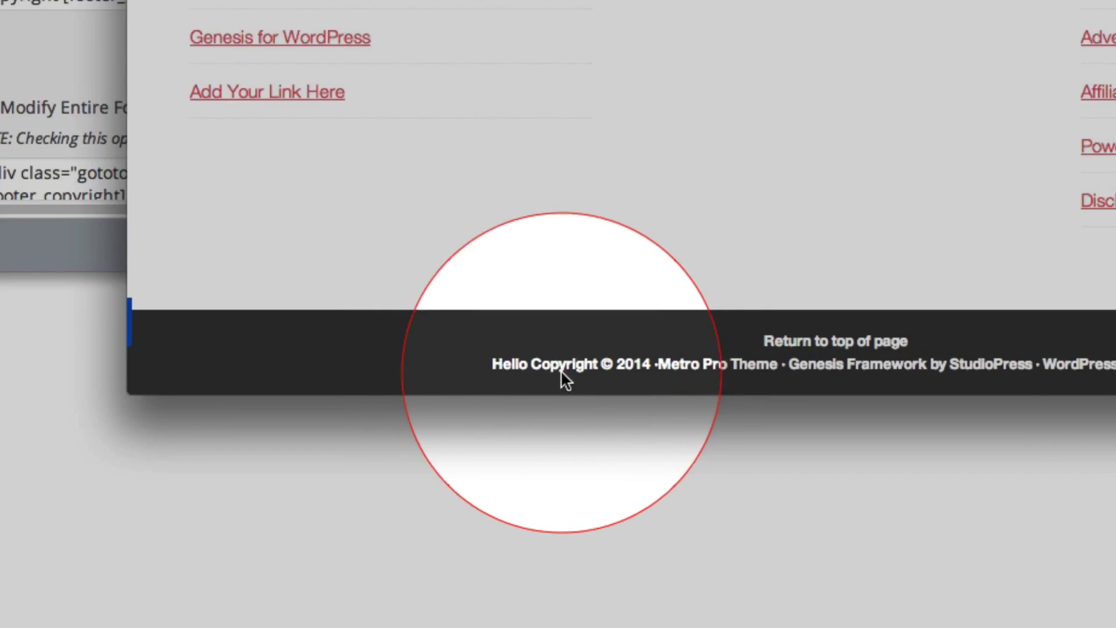
pyautogui.click(298, 296)
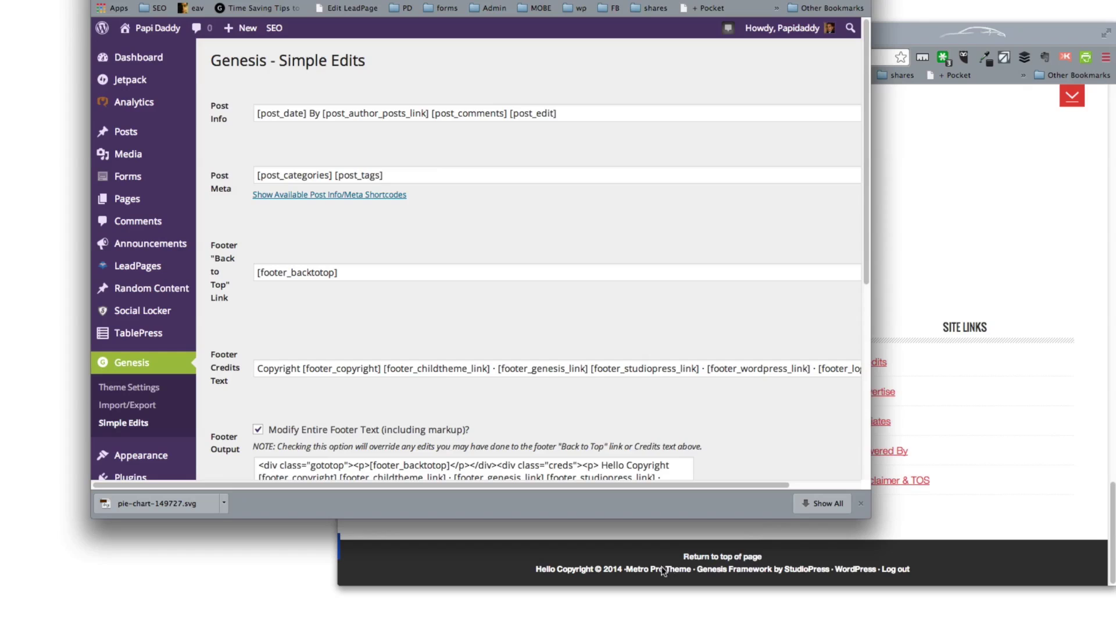
pyautogui.scroll(-5, 565, 427)
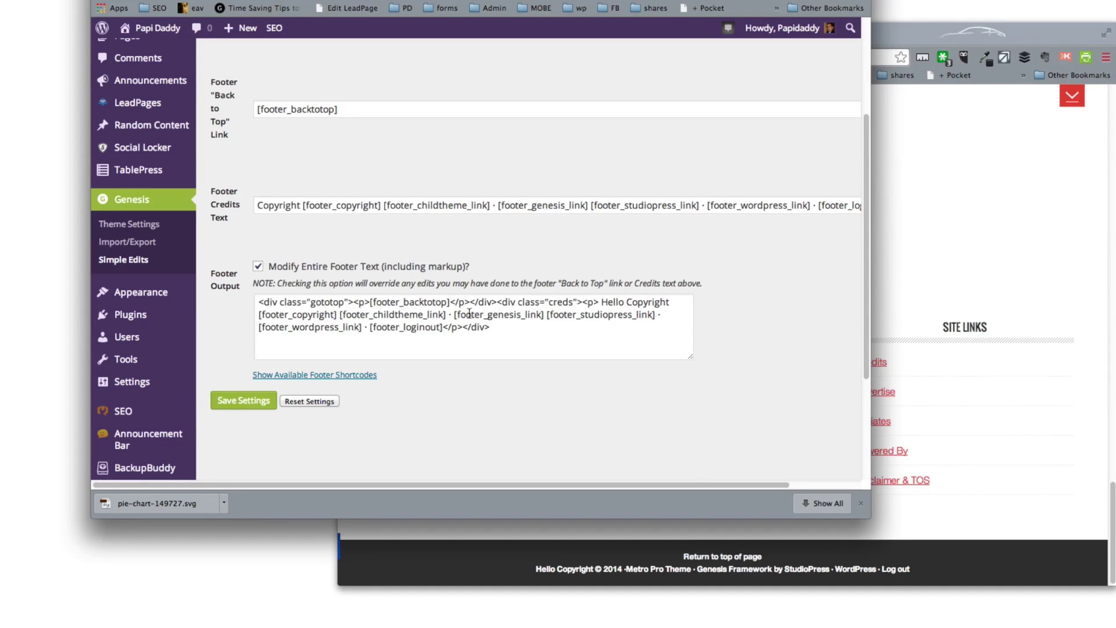
pyautogui.click(919, 574)
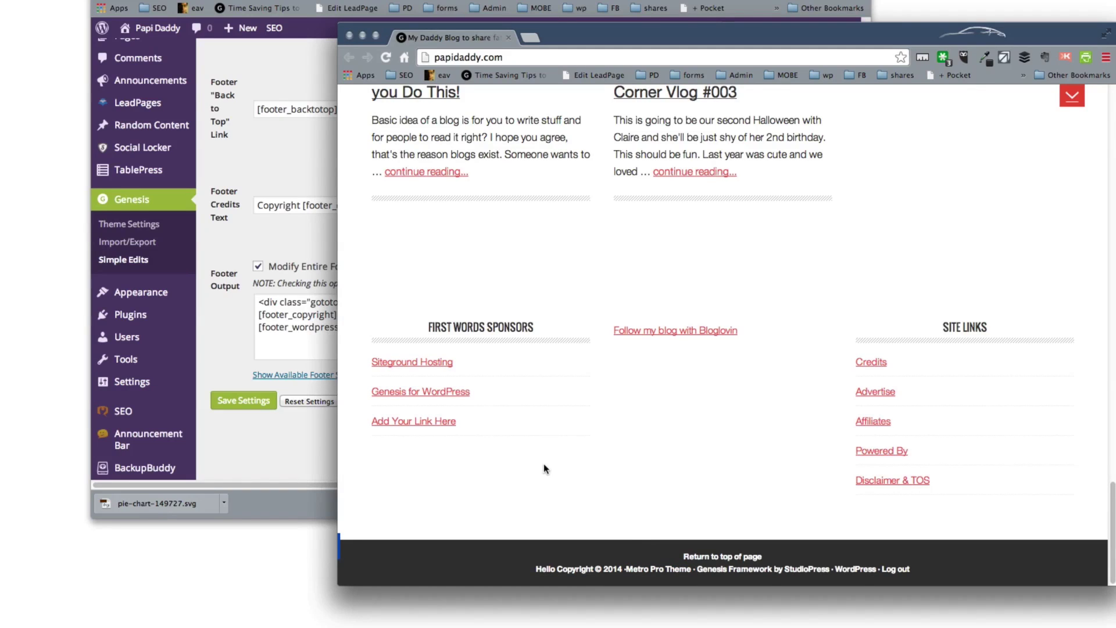
pyautogui.click(304, 349)
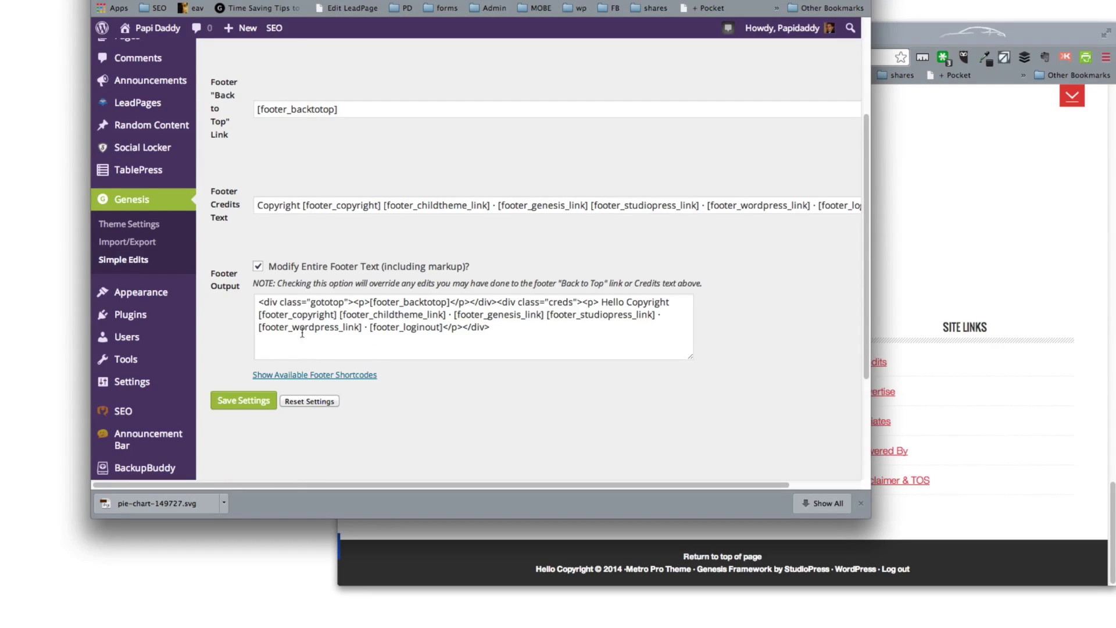
pyautogui.click(394, 314)
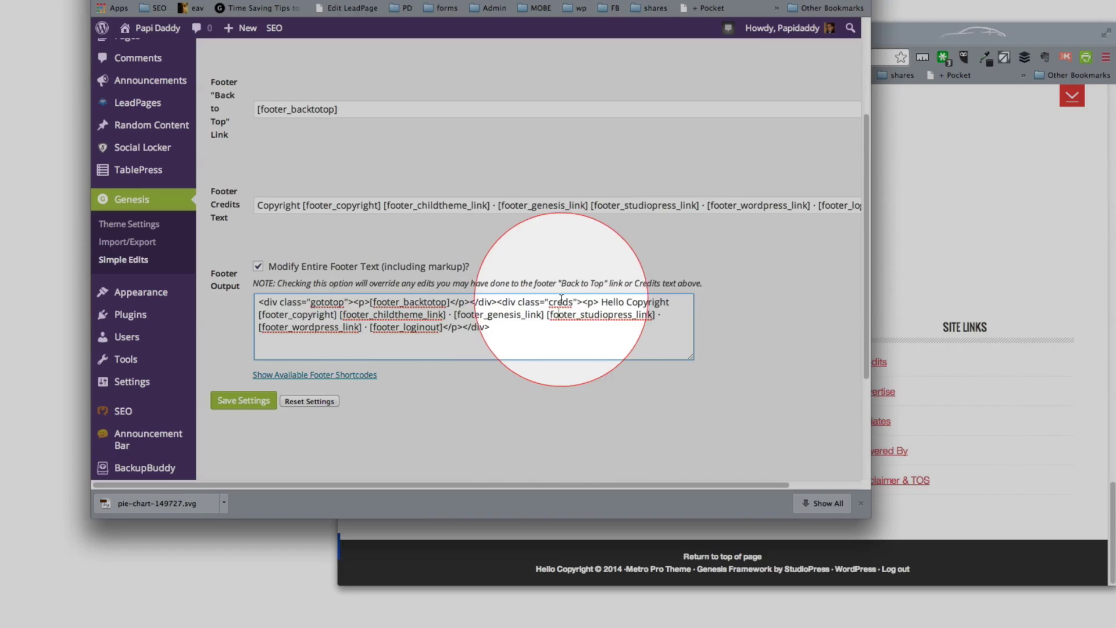
# Delete 'Hello' and its trailing space, leaving the cursor in the childtheme shortcode
pyautogui.moveTo(601, 301); pyautogui.dragTo(626, 301)
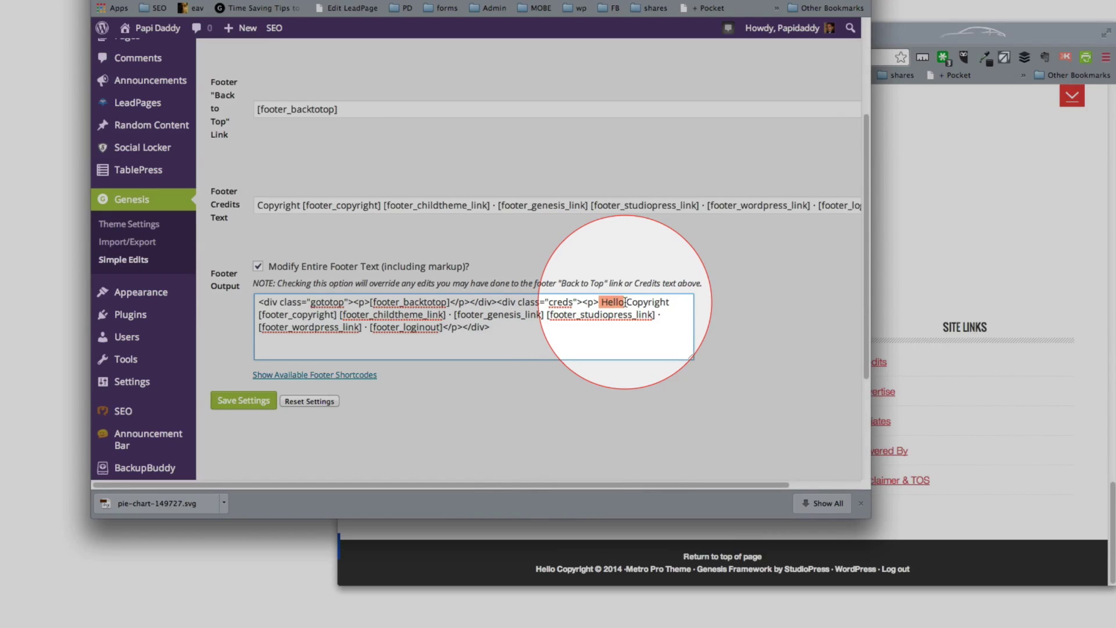
pyautogui.press('BackSpace')
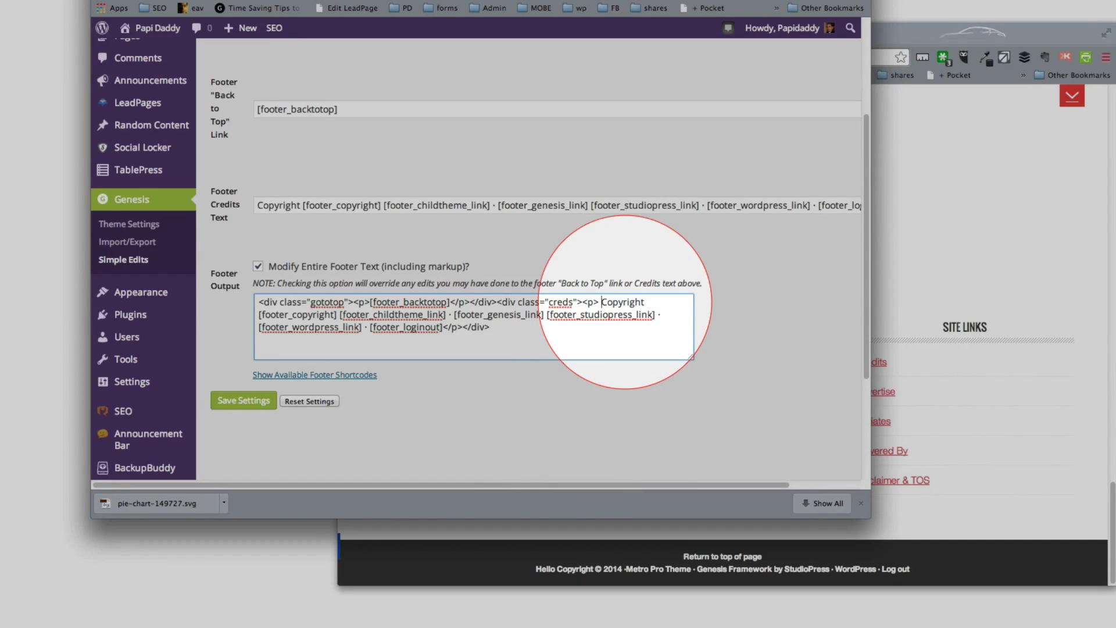
pyautogui.press('BackSpace')
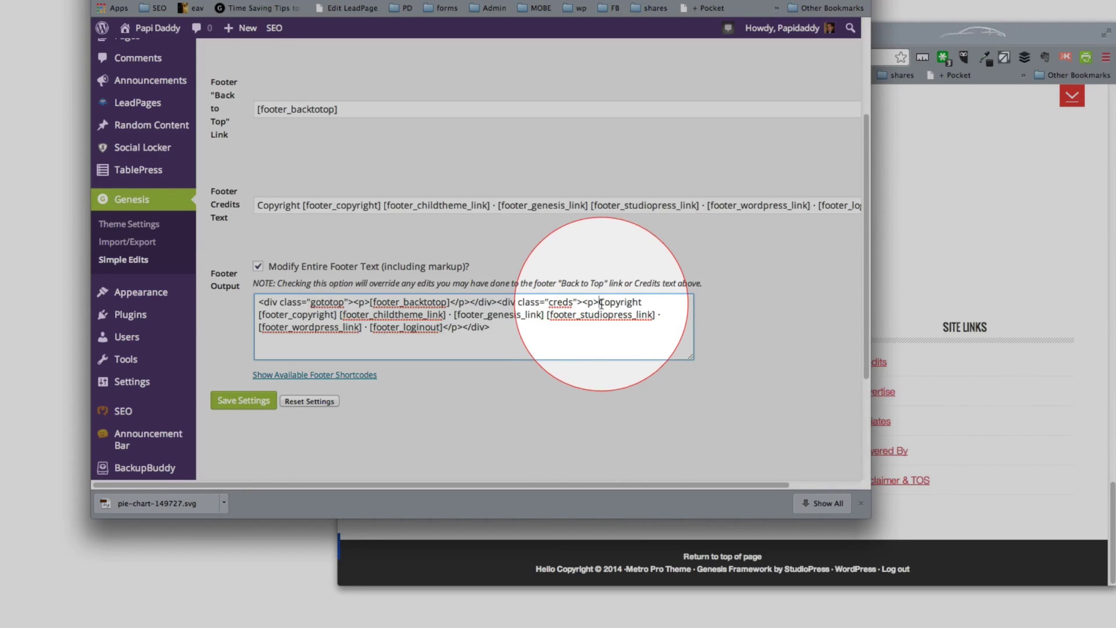
pyautogui.moveTo(601, 303); pyautogui.dragTo(443, 328)
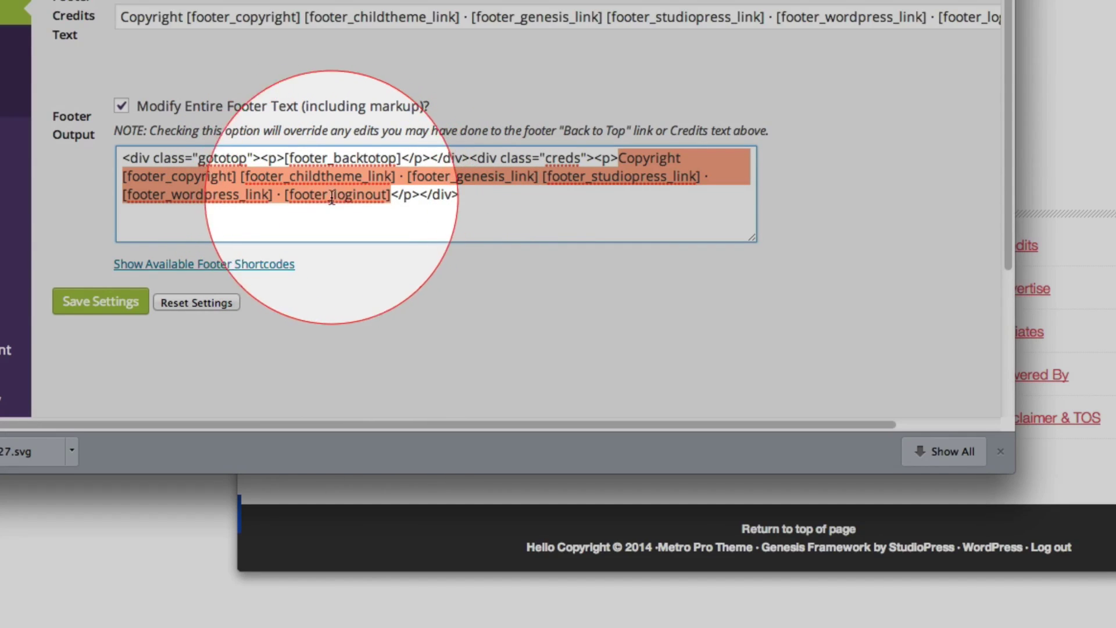
pyautogui.click(389, 196)
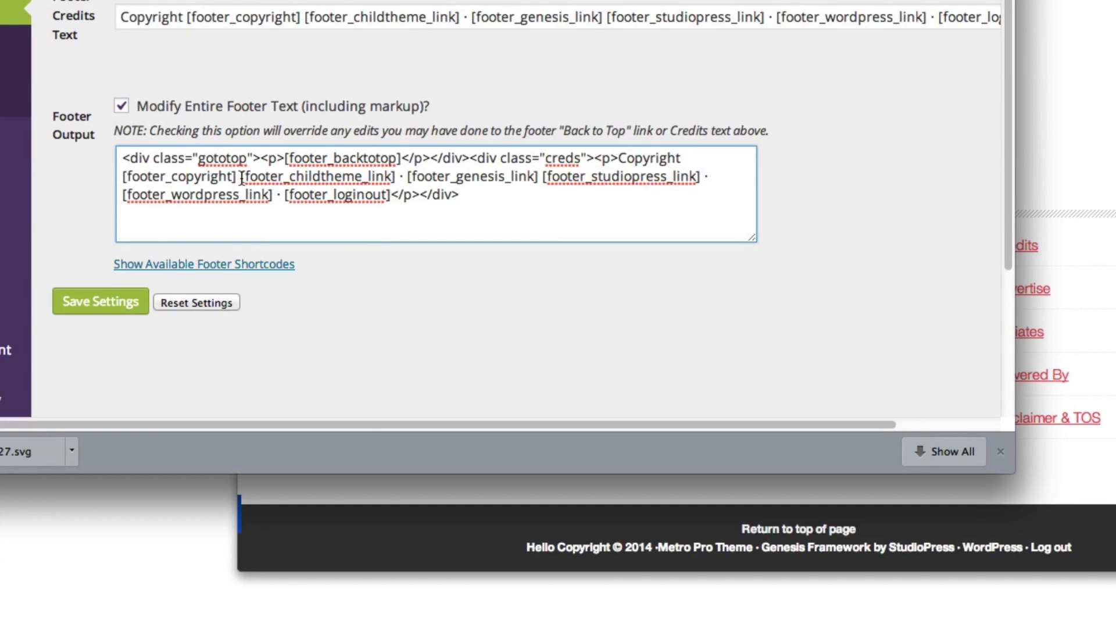
pyautogui.moveTo(241, 177); pyautogui.dragTo(251, 177)
pyautogui.click(372, 177)
# Position the cursor just after Copyright in the Footer Output markup
pyautogui.click(685, 158)
pyautogui.click(687, 159)
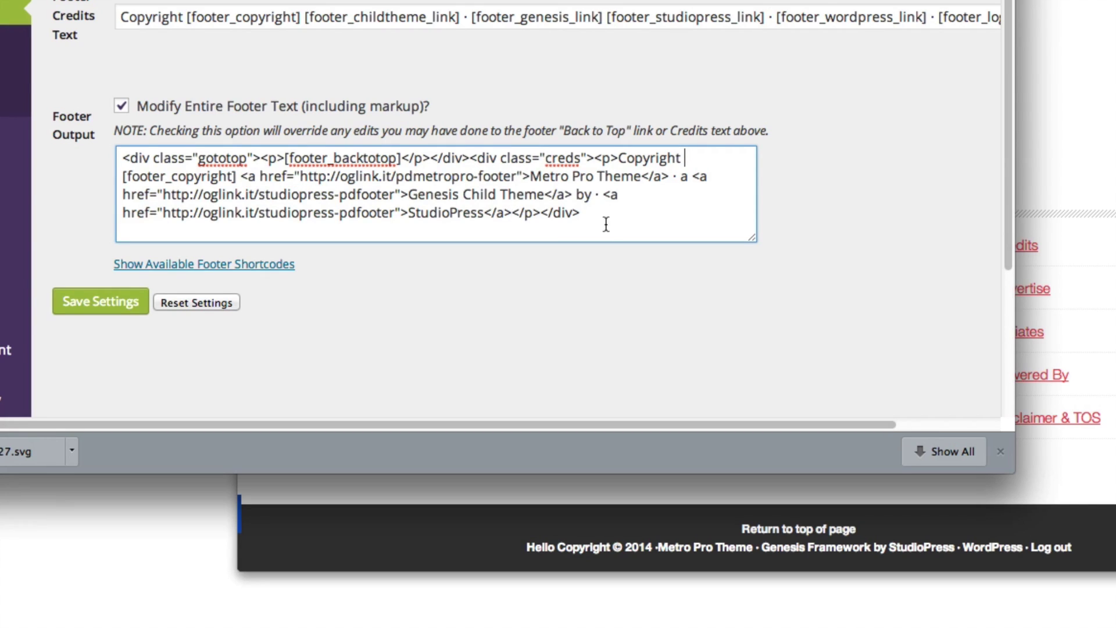
# Add footer_backtotop to the dictionary, dismiss the gototop suggestions, and save the footer settings
pyautogui.rightClick(351, 161)
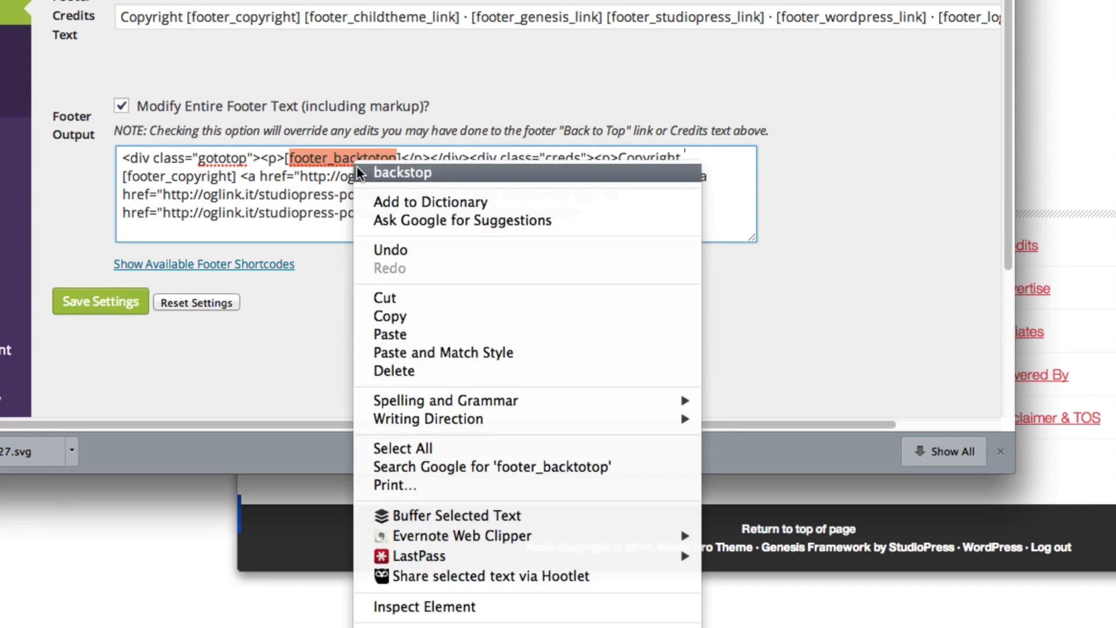
pyautogui.click(401, 203)
pyautogui.click(230, 157)
pyautogui.rightClick(230, 157)
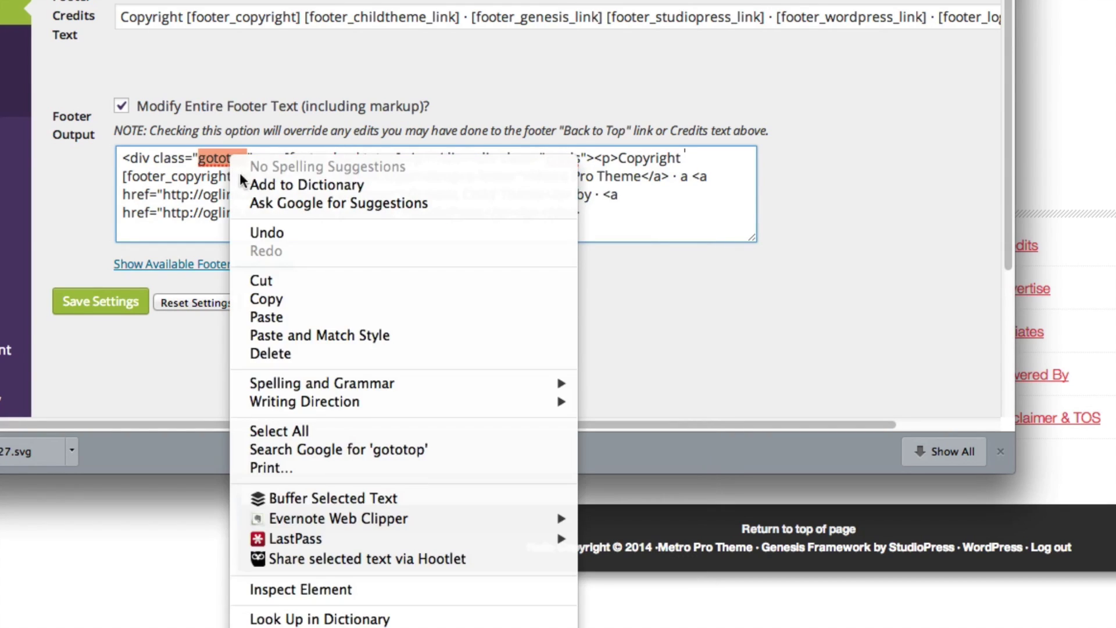
pyautogui.click(697, 189)
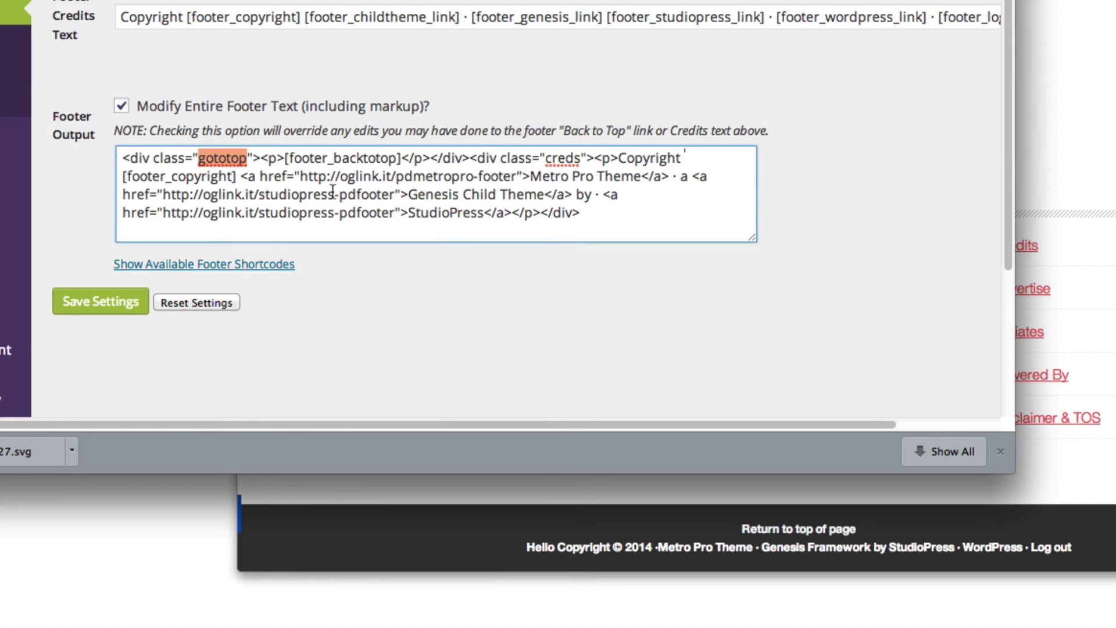
pyautogui.click(416, 193)
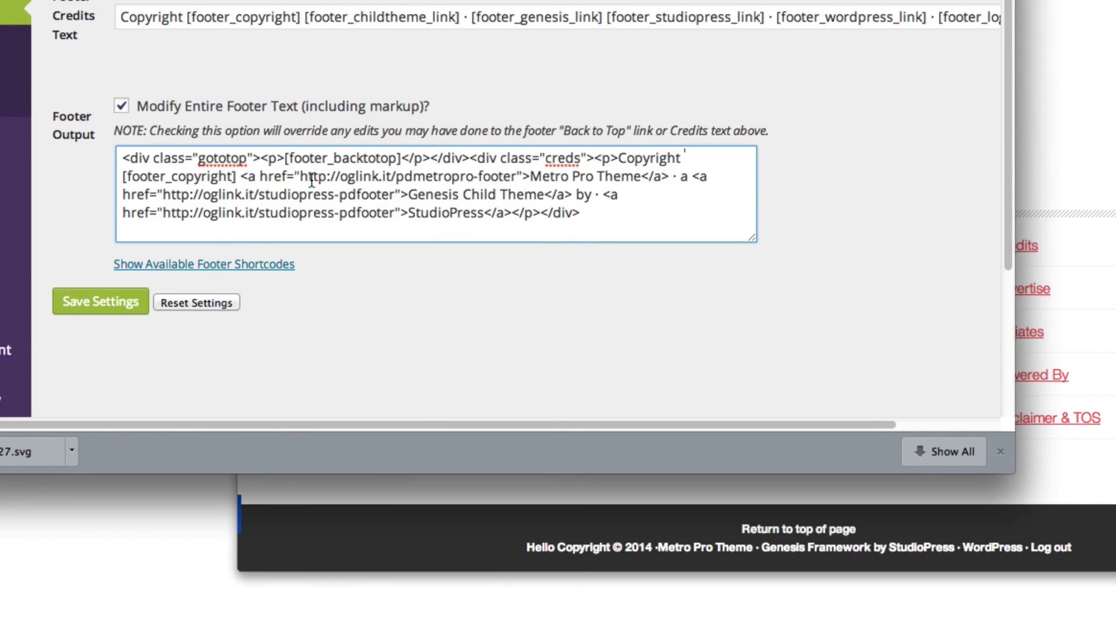
pyautogui.click(136, 298)
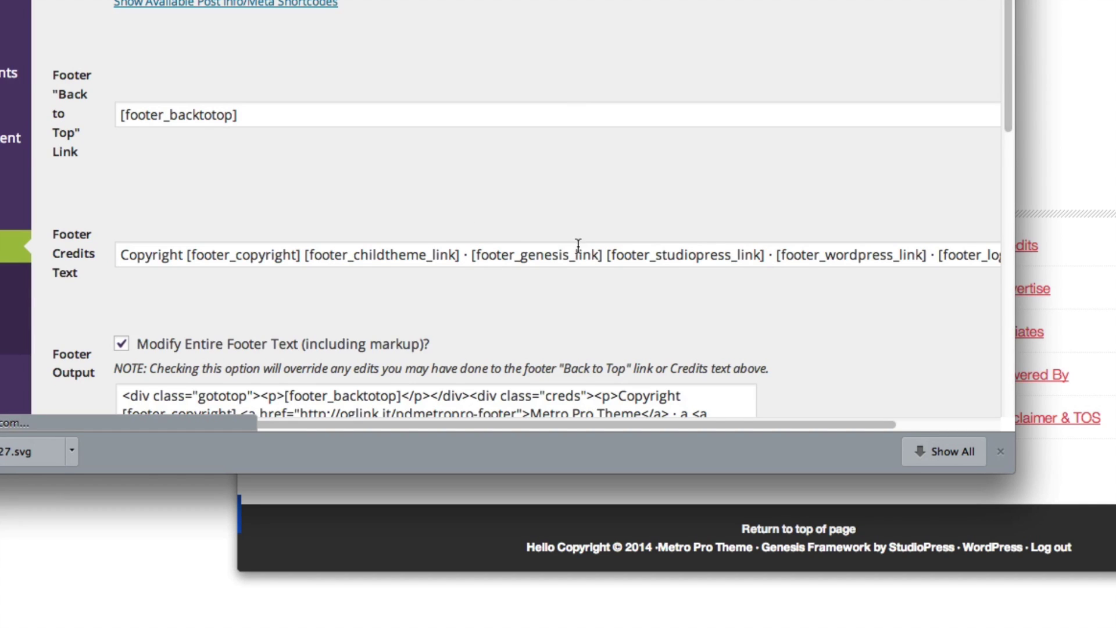
pyautogui.scroll(-5, 582, 250)
# Refresh papidaddy.com to check the new Metro Pro Theme and StudioPress footer credits
pyautogui.click(413, 518)
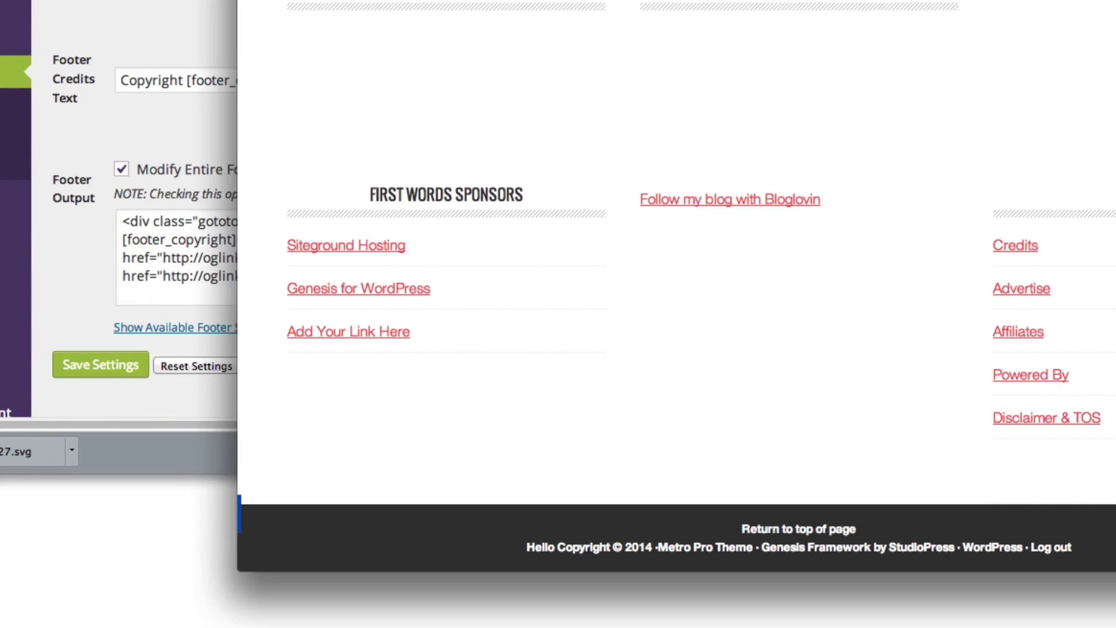
pyautogui.press('super+r')
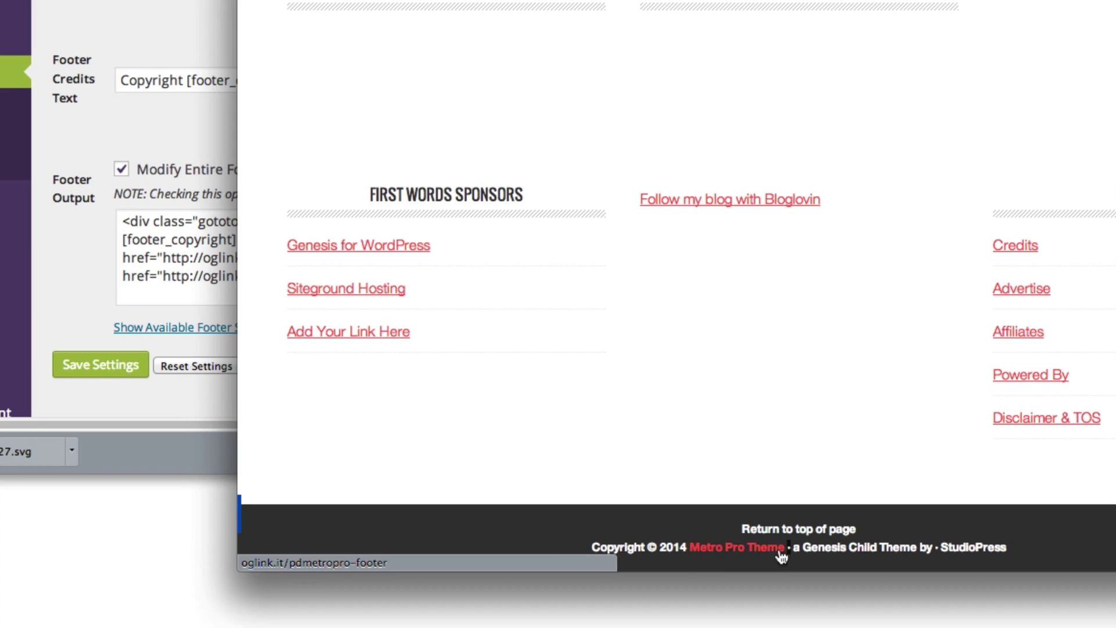
pyautogui.click(215, 120)
# Delete the '·' after 'by' and the one after the Metro Pro Theme link
pyautogui.click(396, 275)
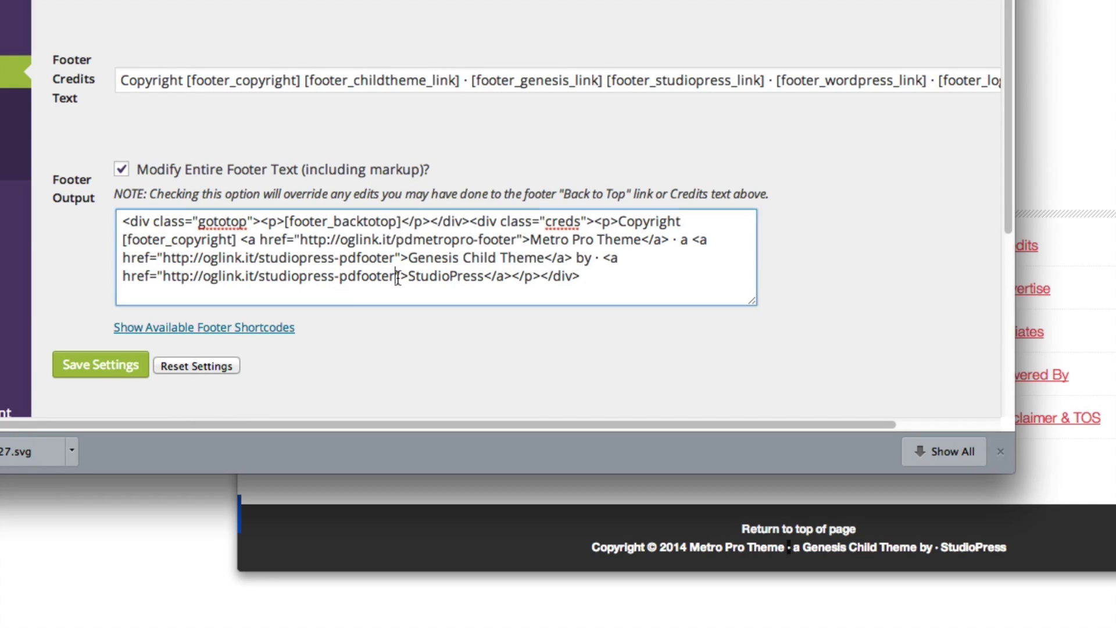
pyautogui.click(595, 257)
pyautogui.write('·')
pyautogui.press('BackSpace')
pyautogui.press('BackSpace')
pyautogui.click(679, 240)
pyautogui.press('BackSpace')
pyautogui.press('BackSpace')
pyautogui.press('super+Tab')
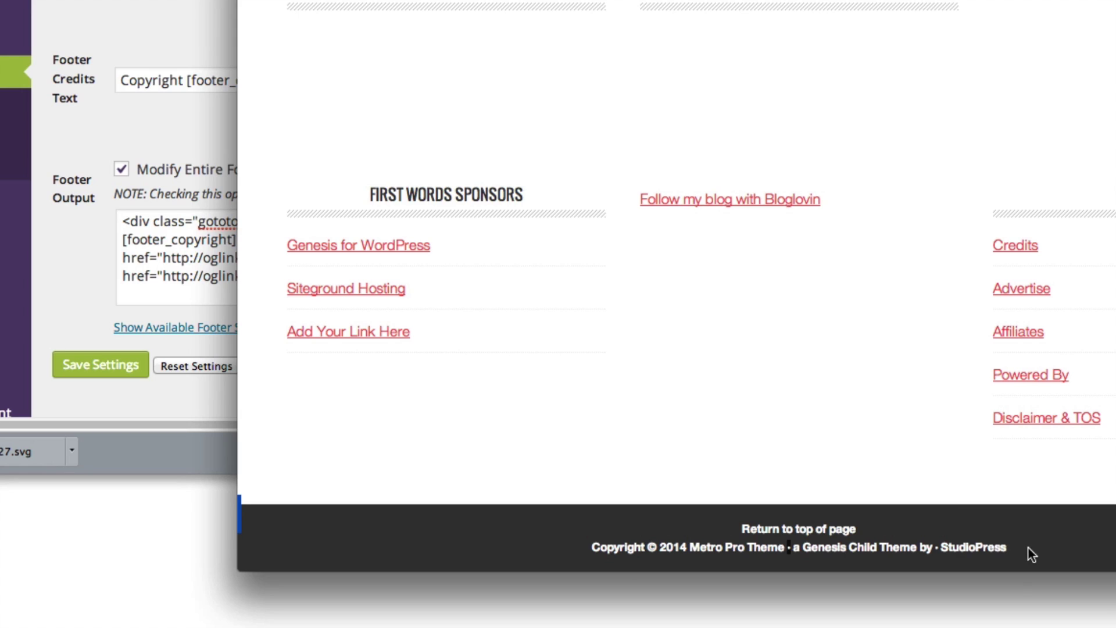
# Save the footer settings, then check the live papidaddy.com footer shows the new Metro Pro credit line
pyautogui.click(180, 277)
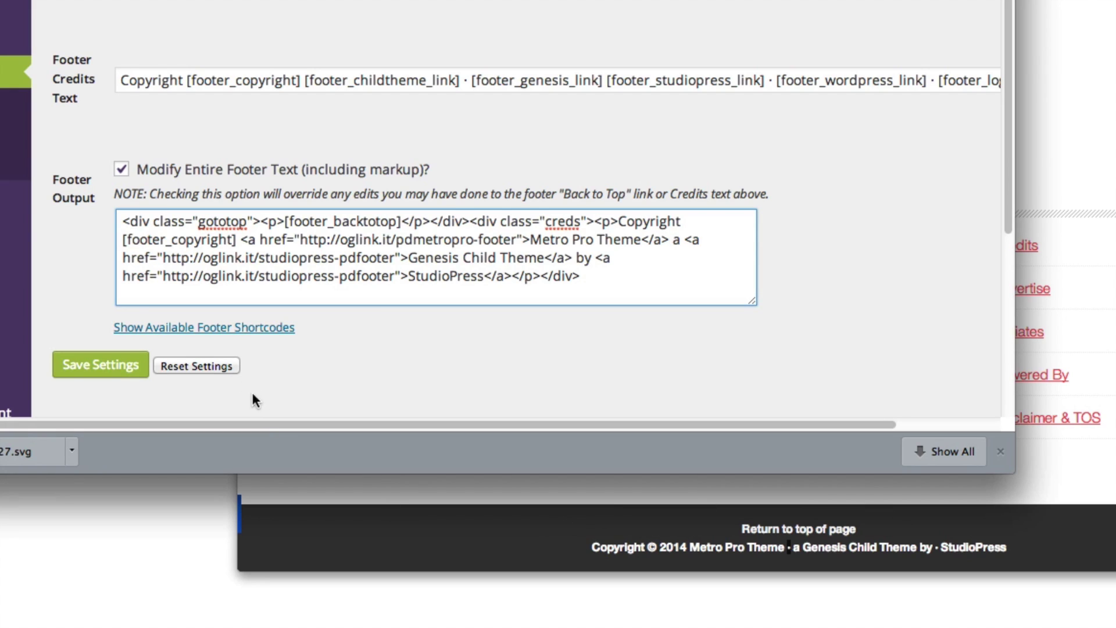
pyautogui.click(108, 363)
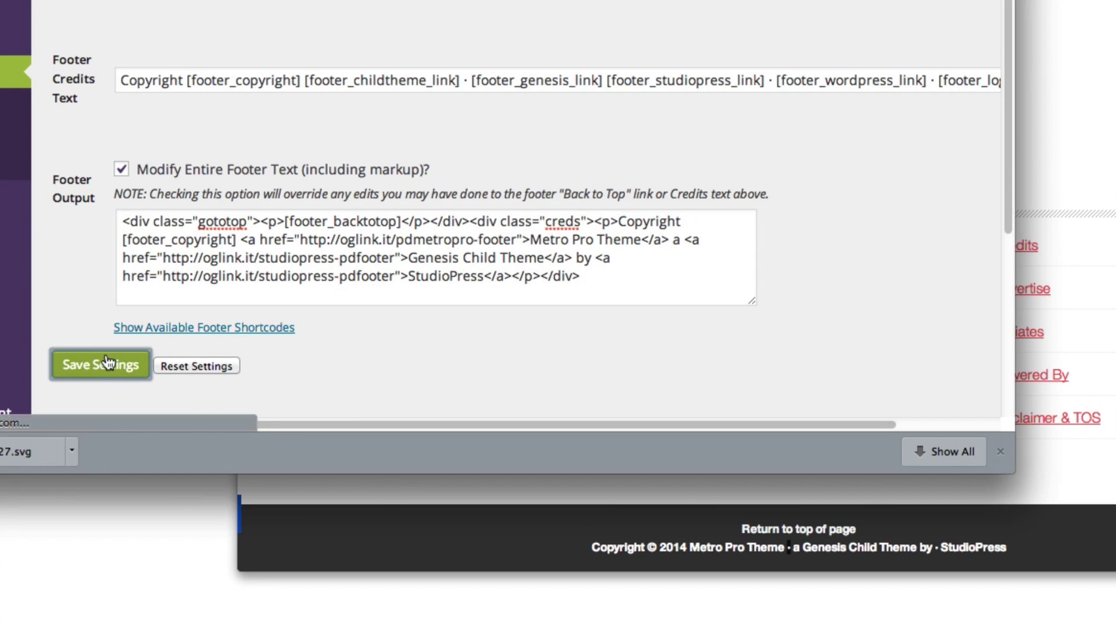
pyautogui.click(968, 499)
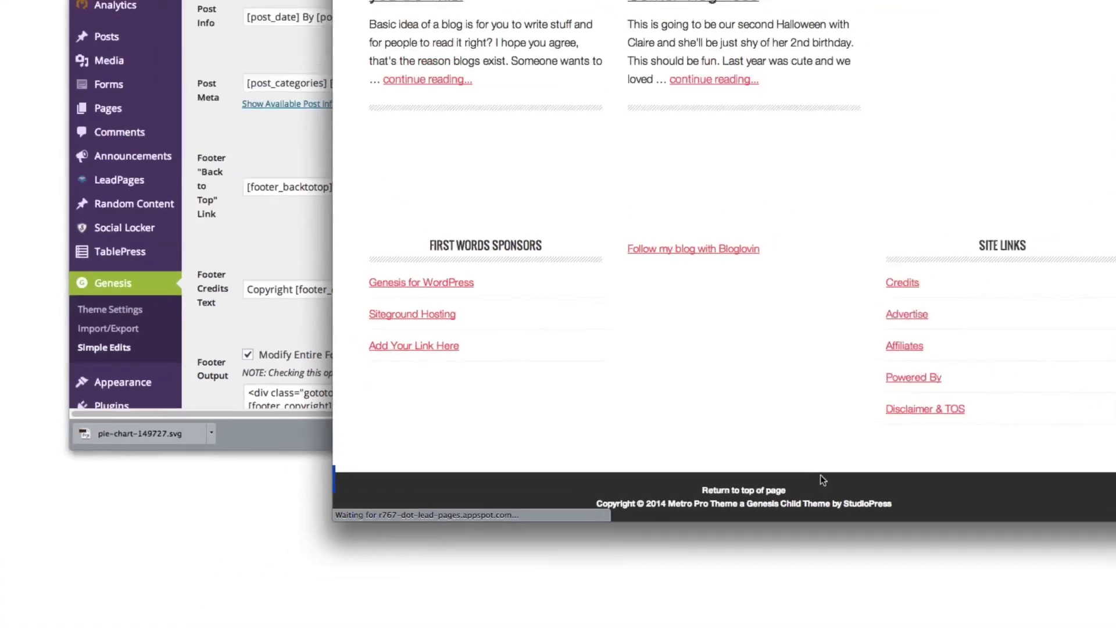
pyautogui.scroll(-2, 767, 440)
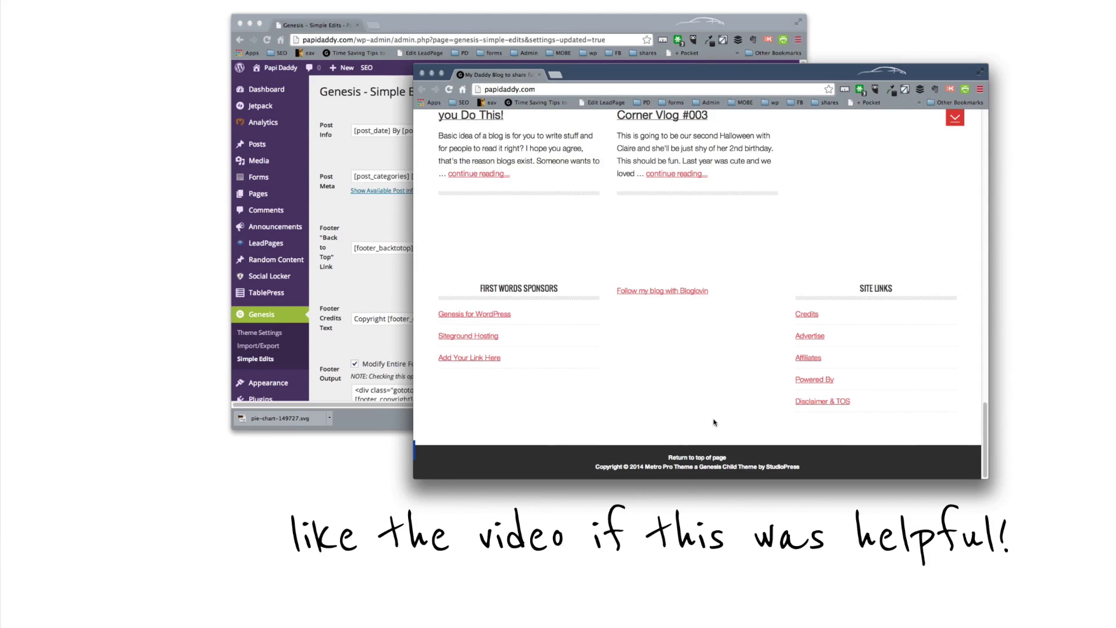
# Scroll papidaddy.com back up to the PapiDaddy header and latest posts
pyautogui.scroll(15, 714, 422)
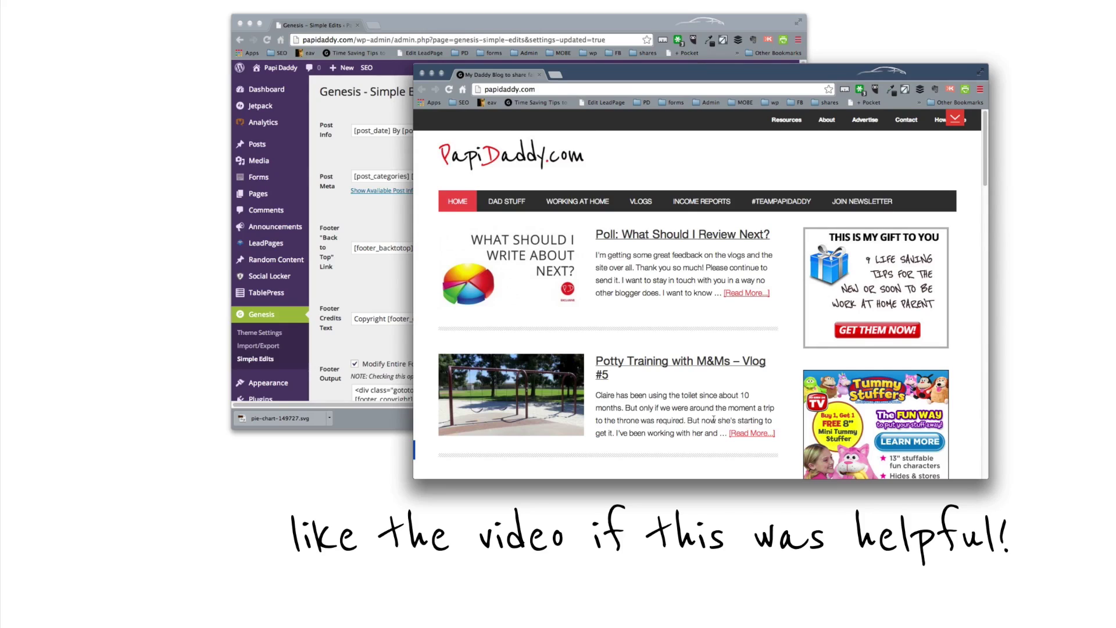